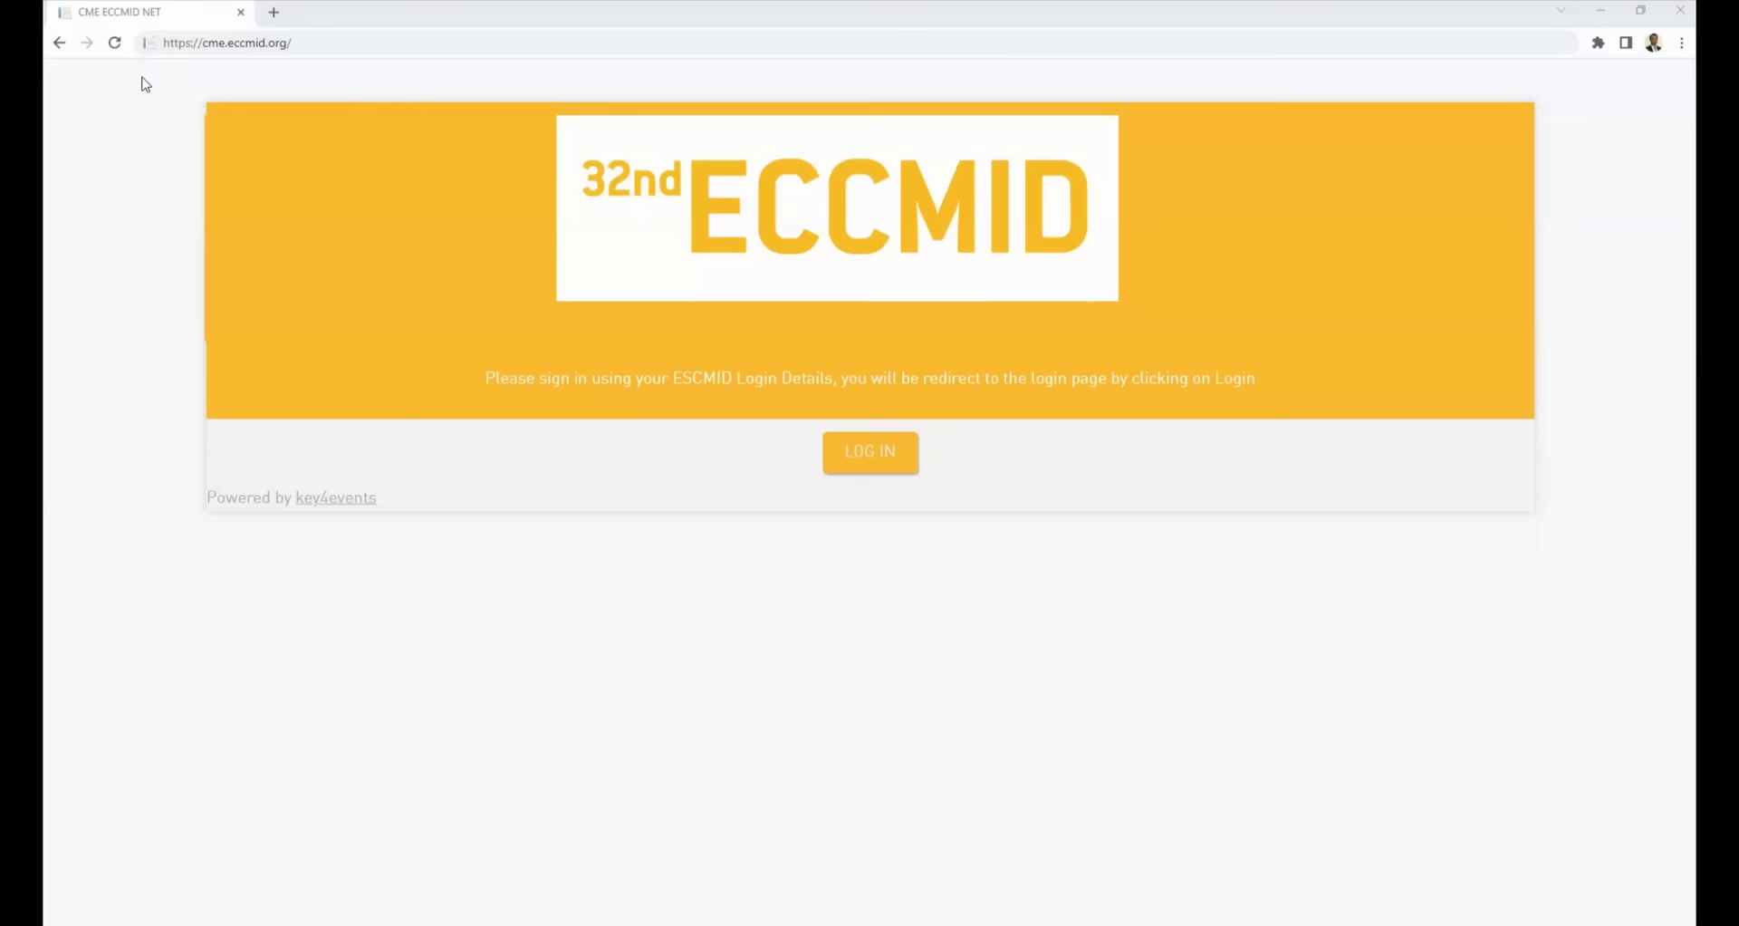
Log in to the ECCMID CME site with the ESCMID account's e-mail address and password.
drag(164, 43, 302, 58)
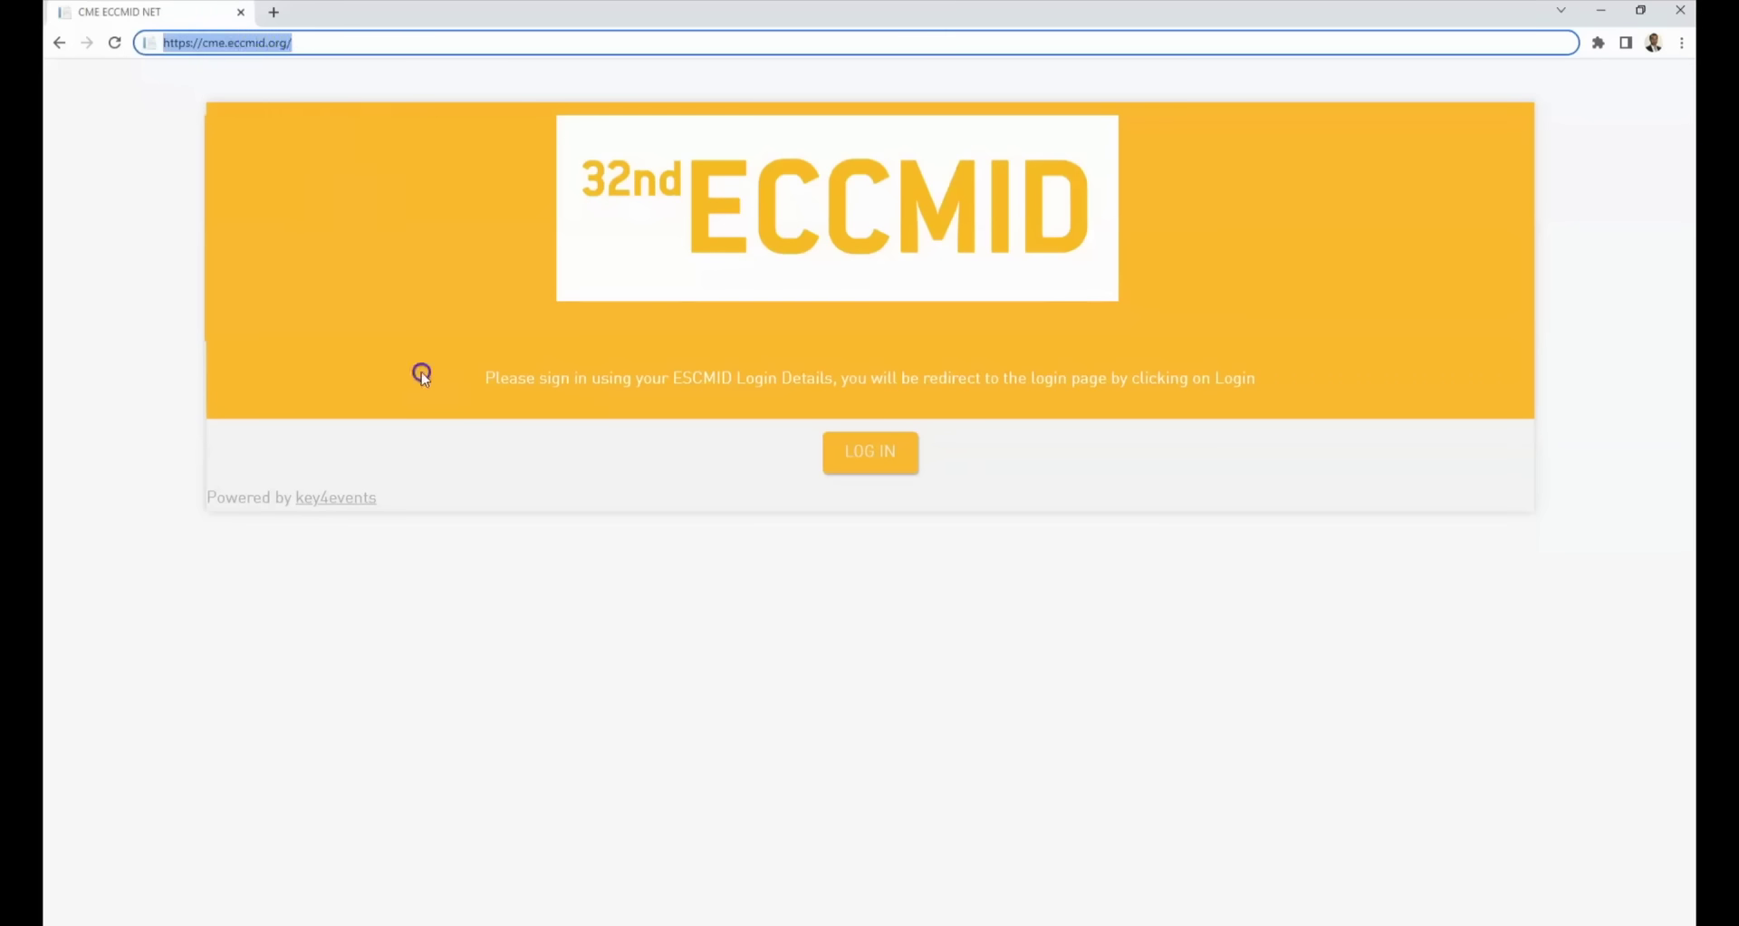
click(862, 459)
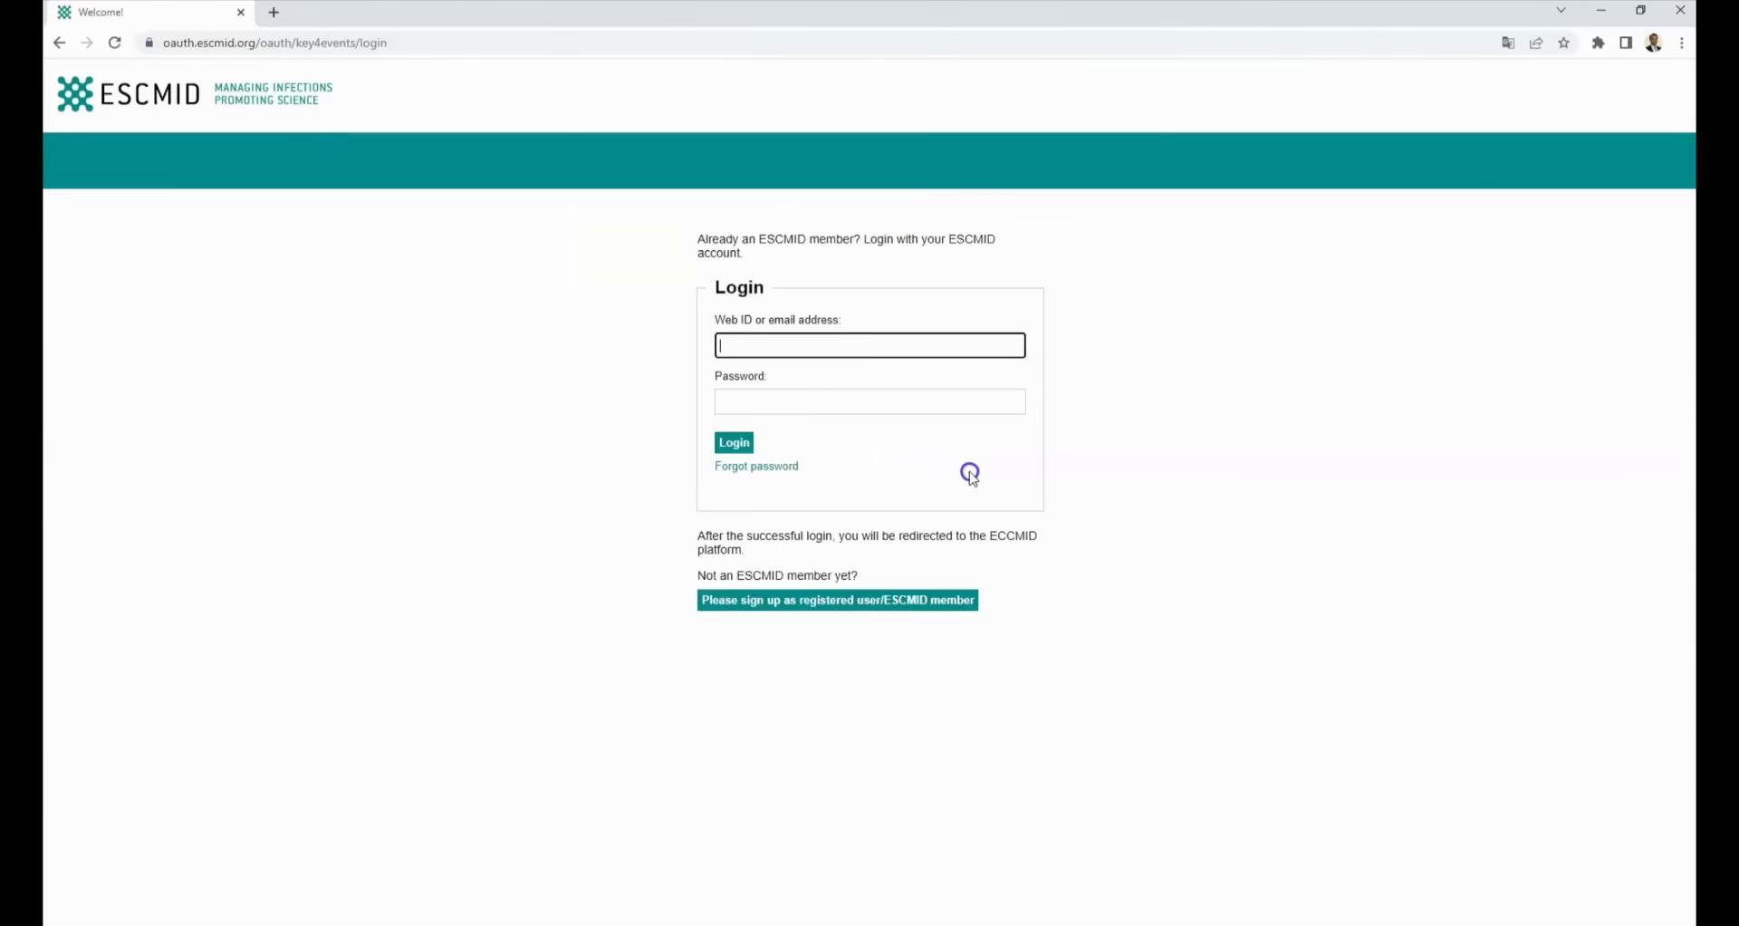
text(ber)
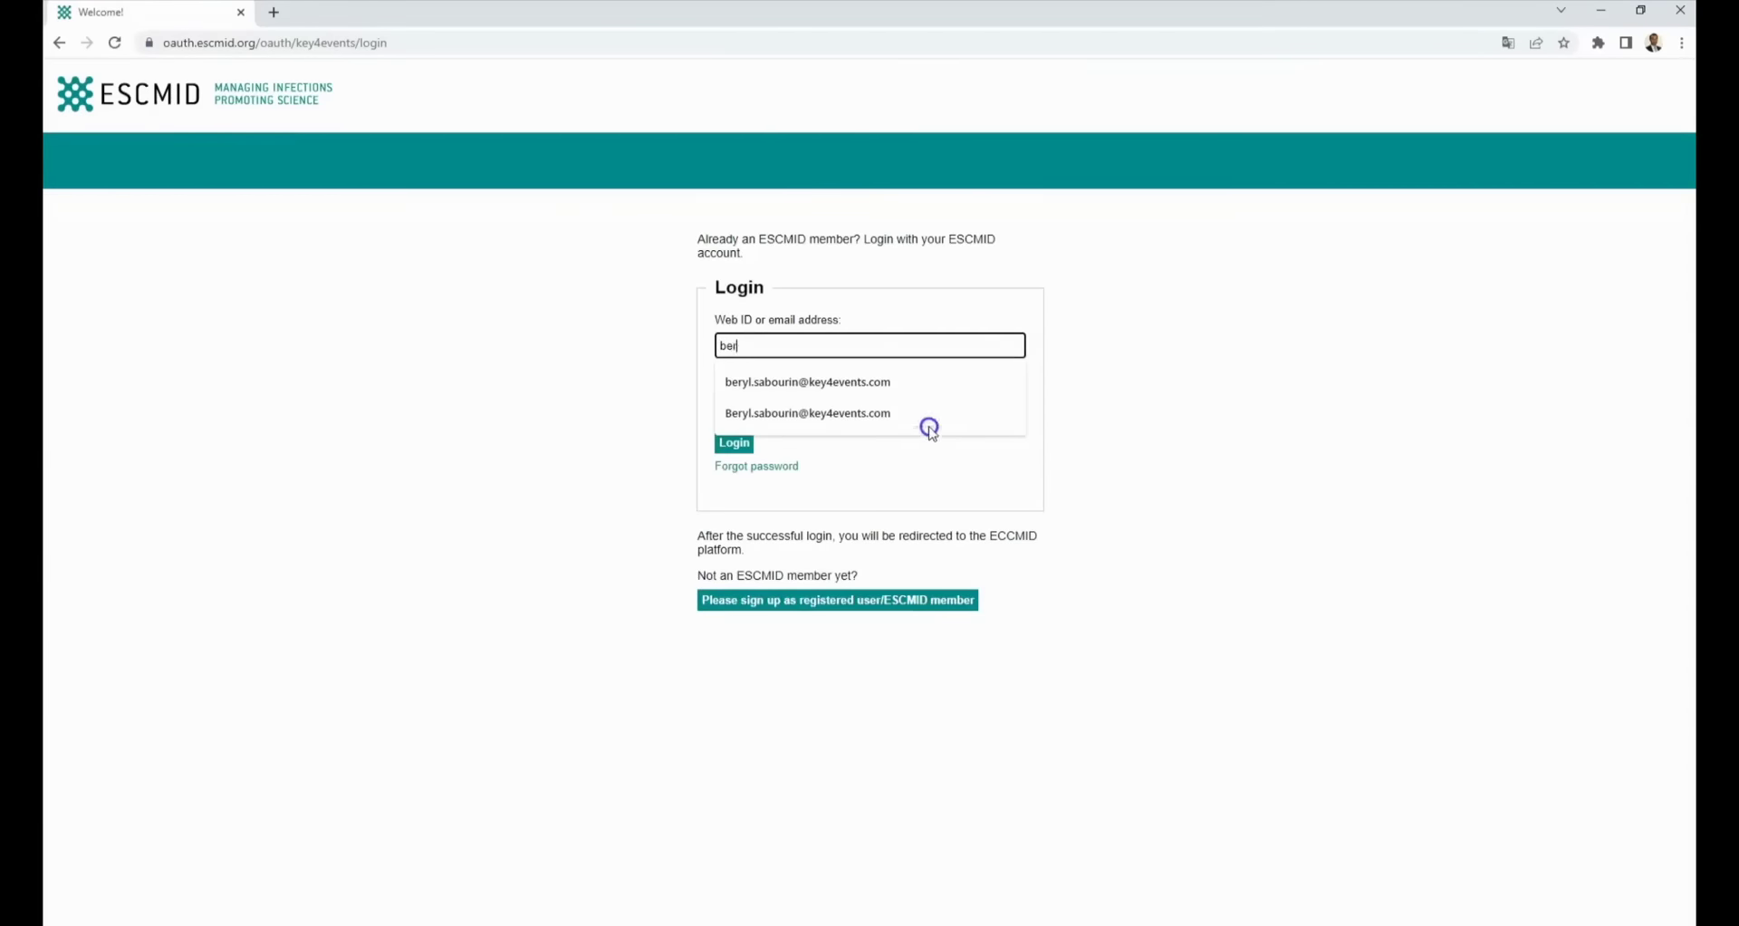
click(883, 392)
click(883, 392)
key(ctrl+v)
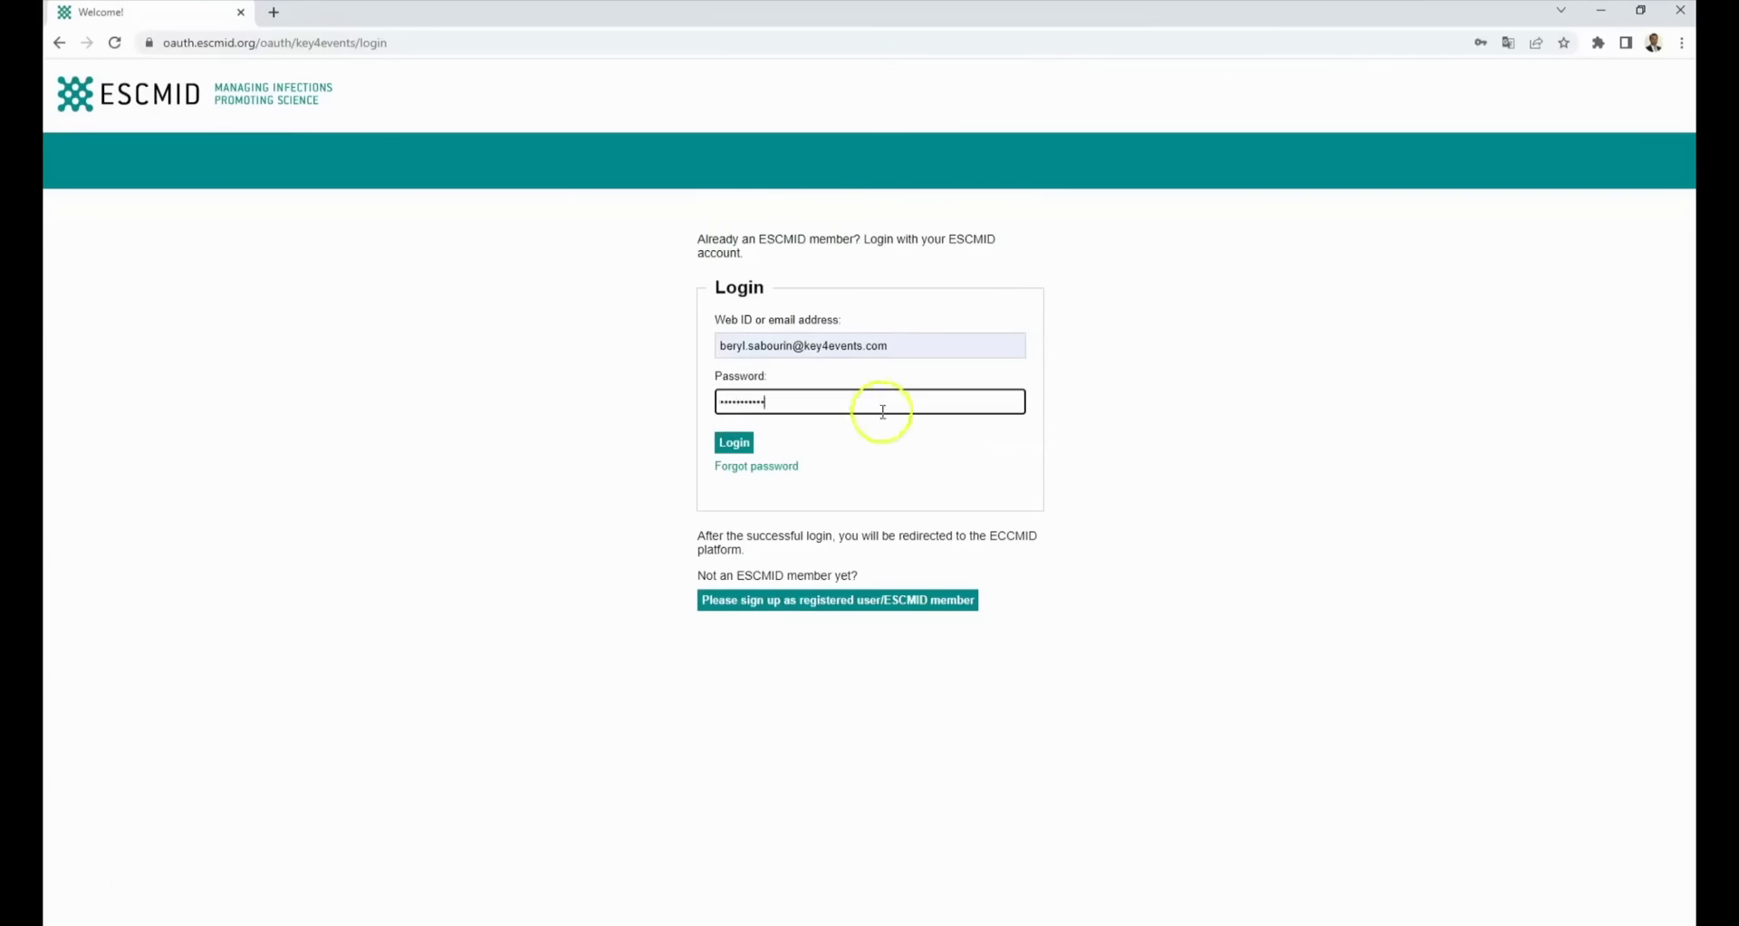
click(733, 453)
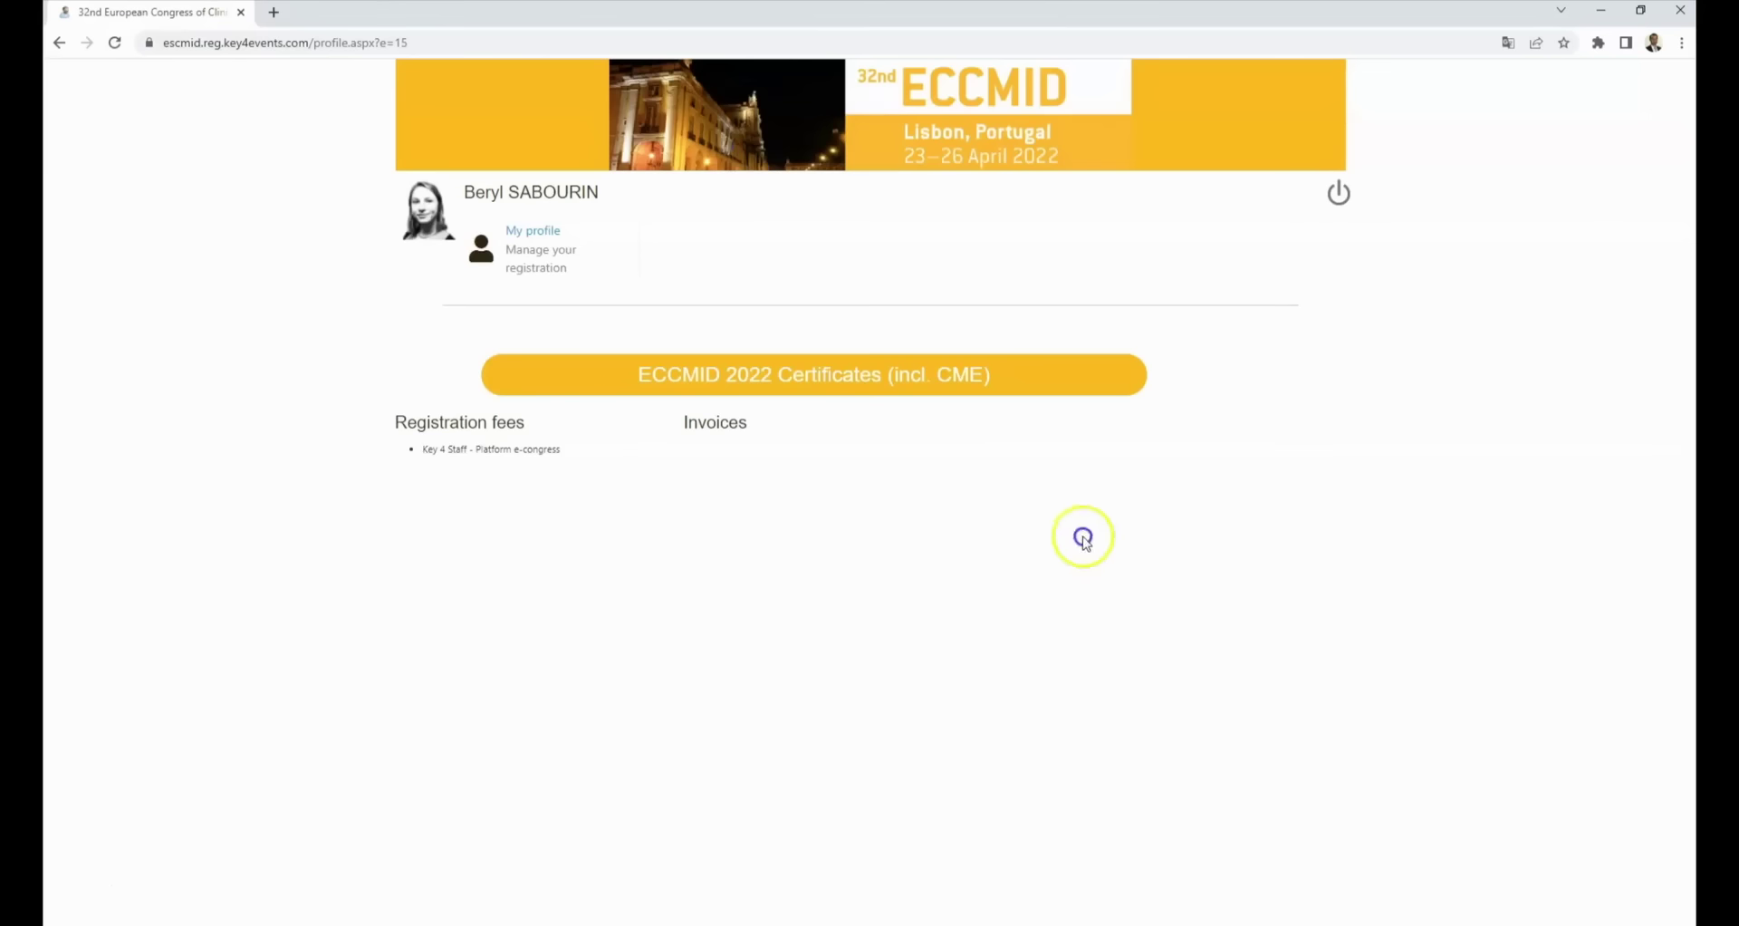
Go to the ECCMID 2022 certificates page and generate the attendance certificate.
click(798, 379)
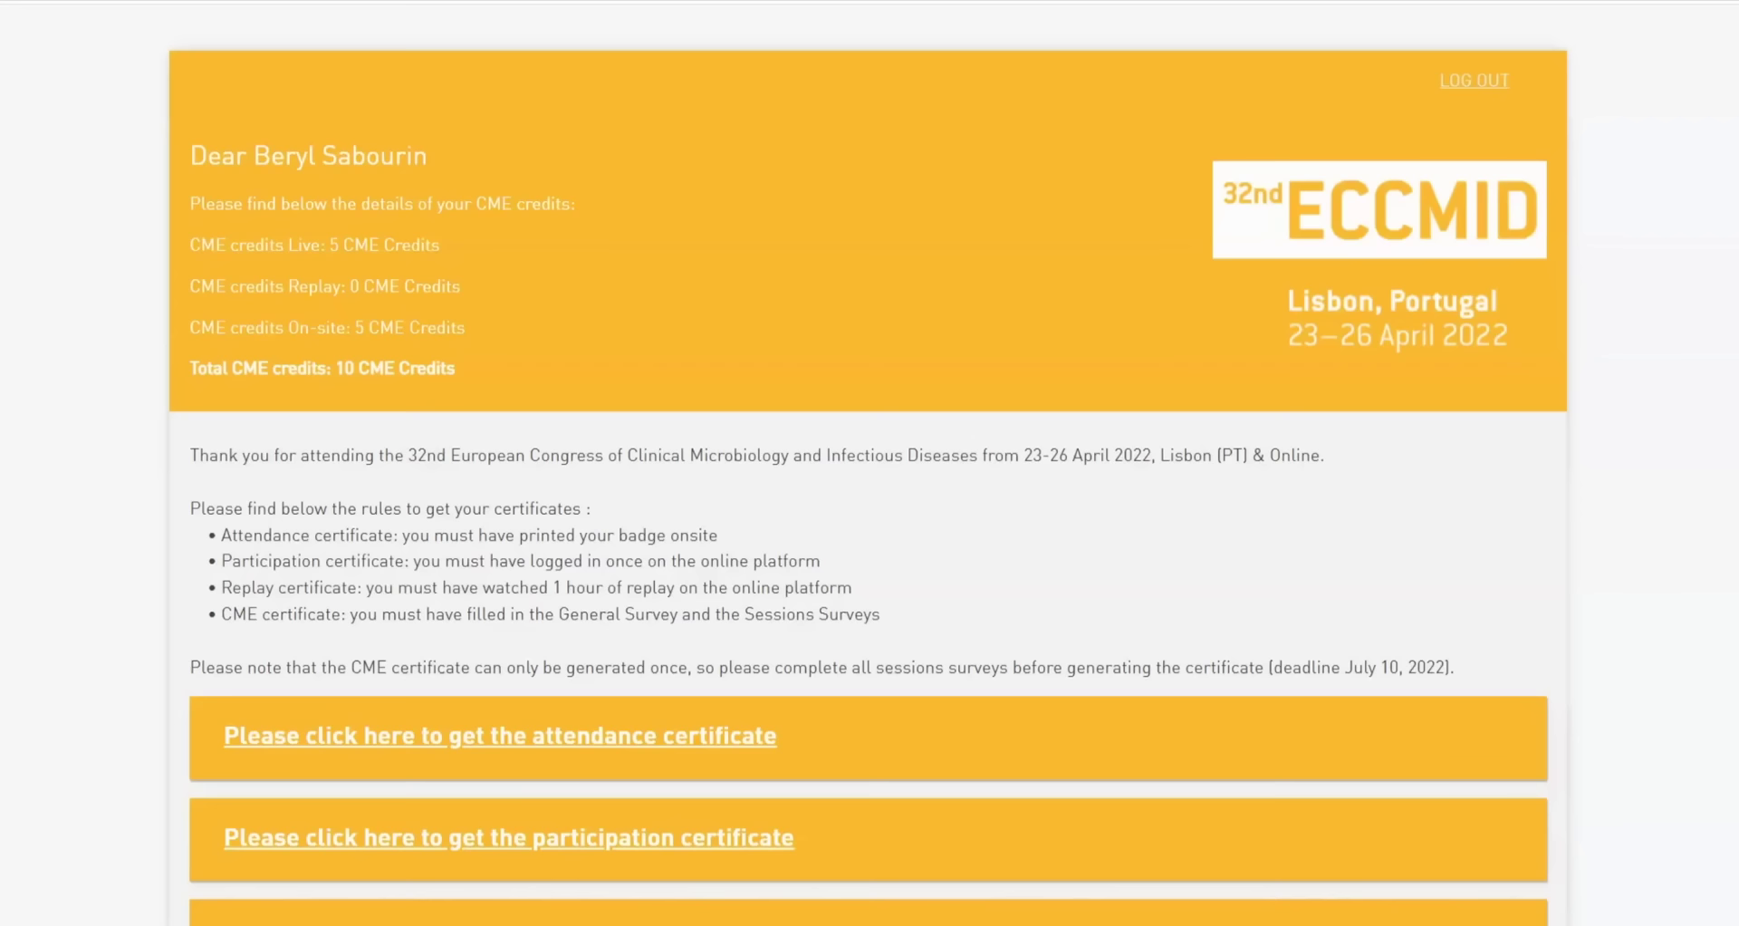
scroll(868, 480, down, 2)
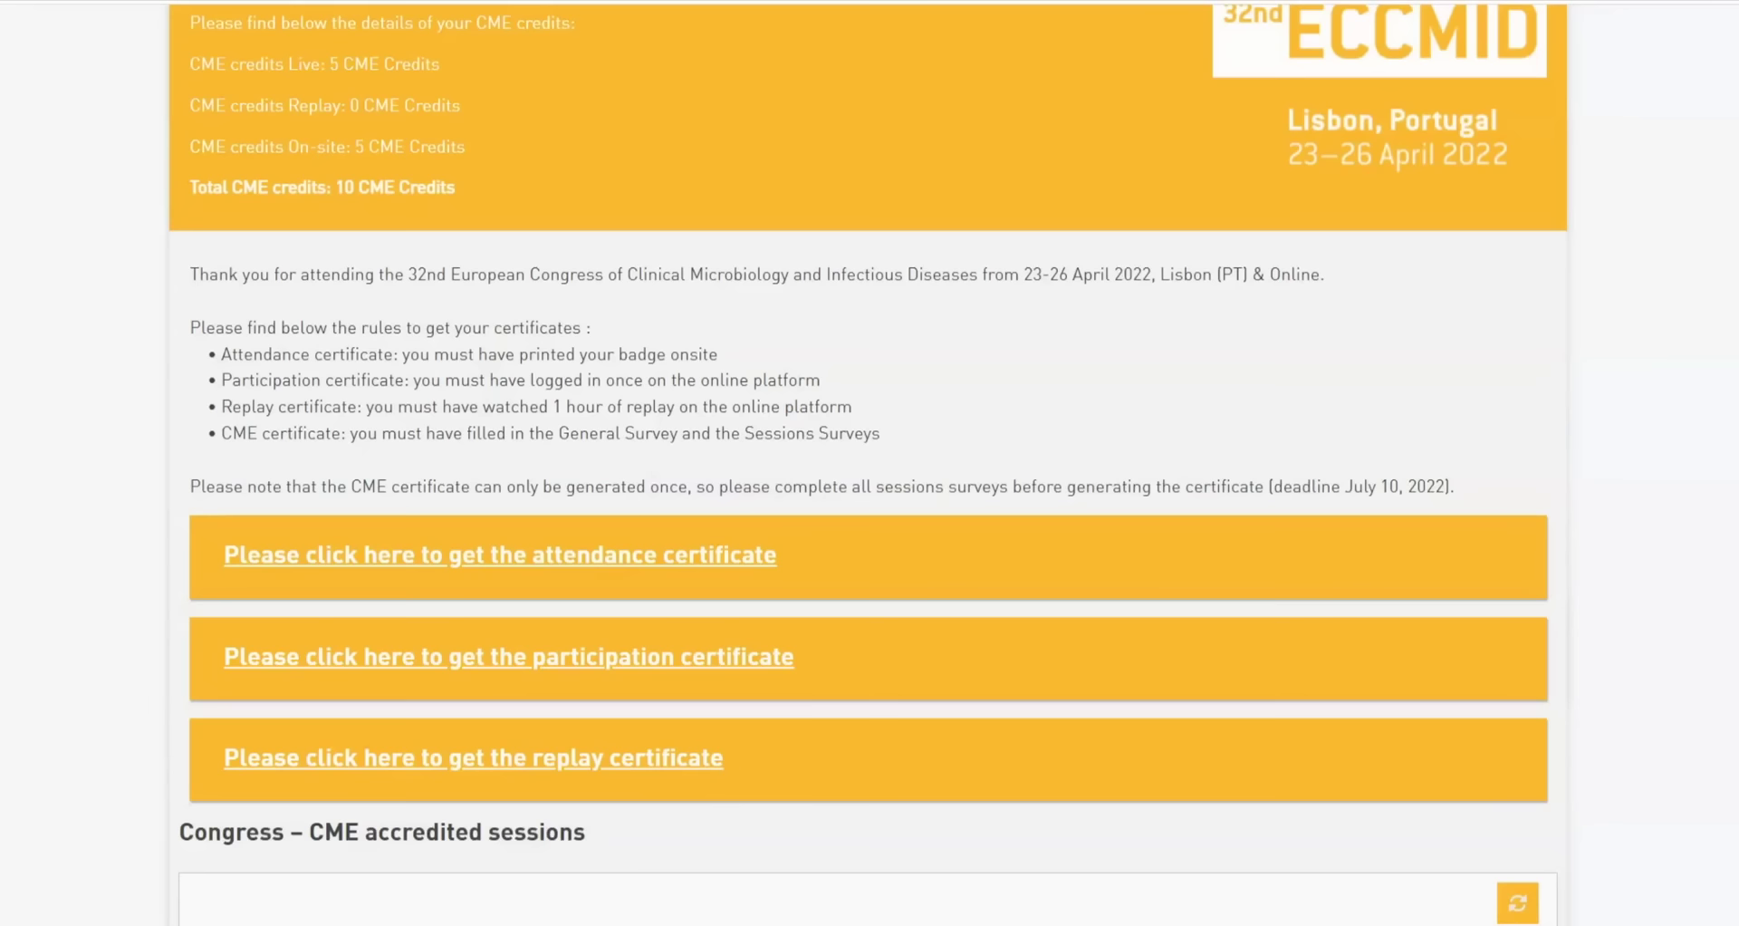
scroll(868, 463, down, 3)
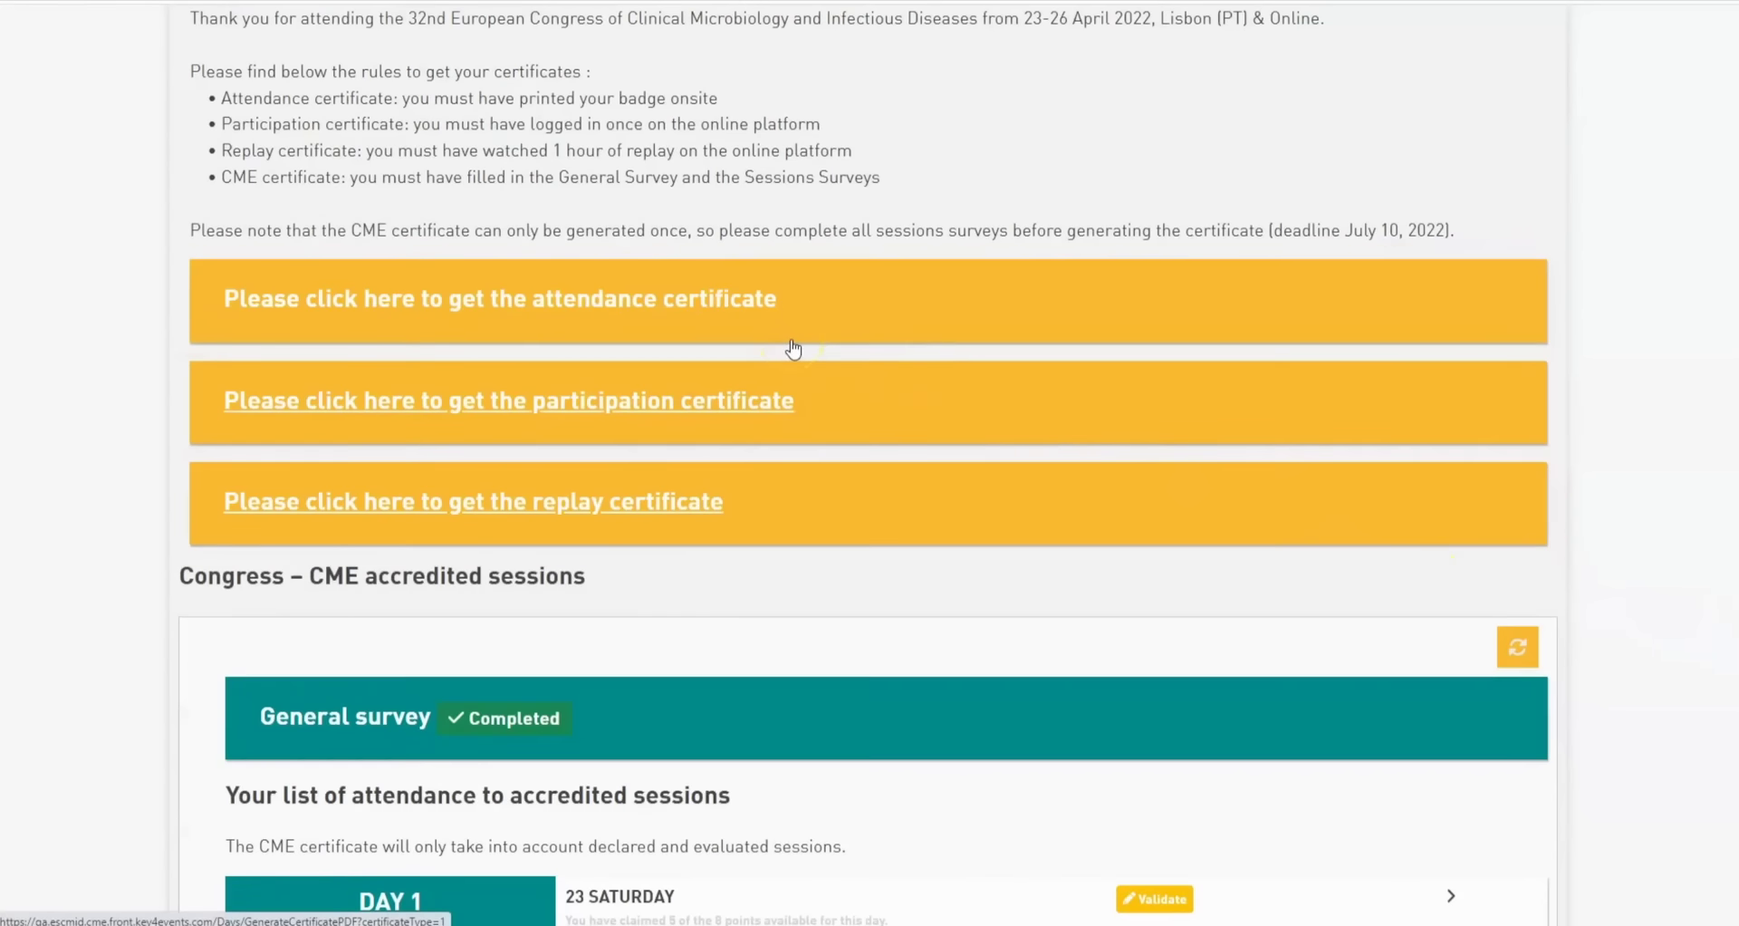
click(750, 310)
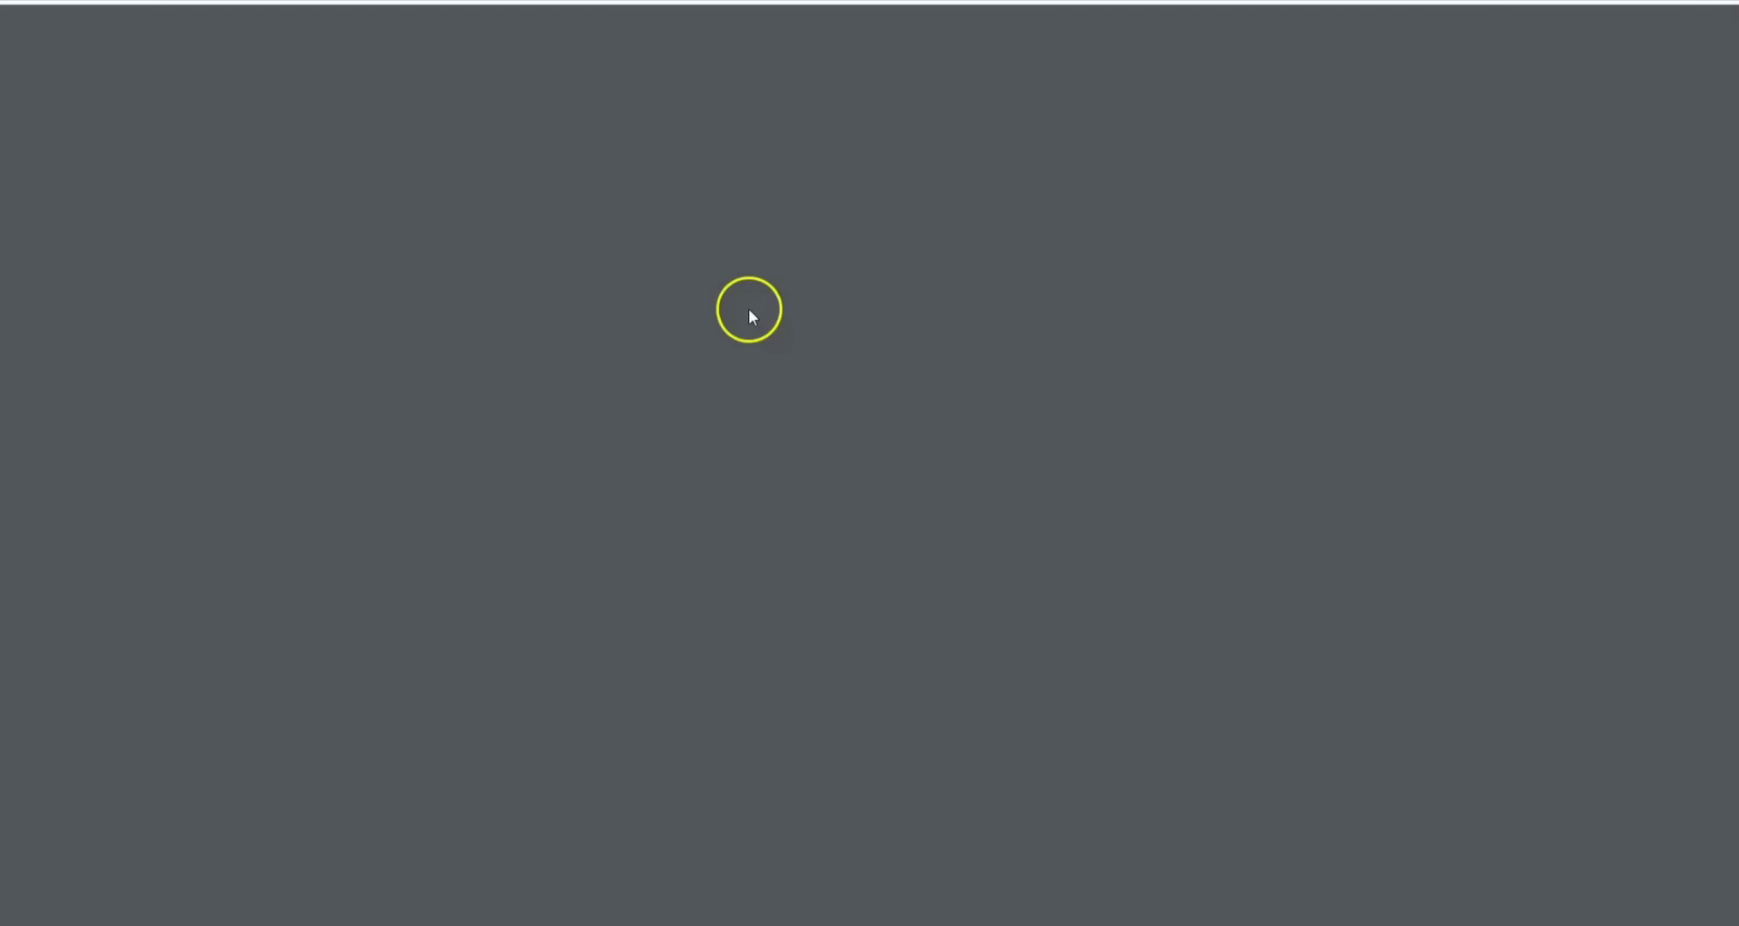
Review the attended sessions listed for evaluation on Day 1, 23 Saturday, and return to the overview.
scroll(1377, 455, down, 2)
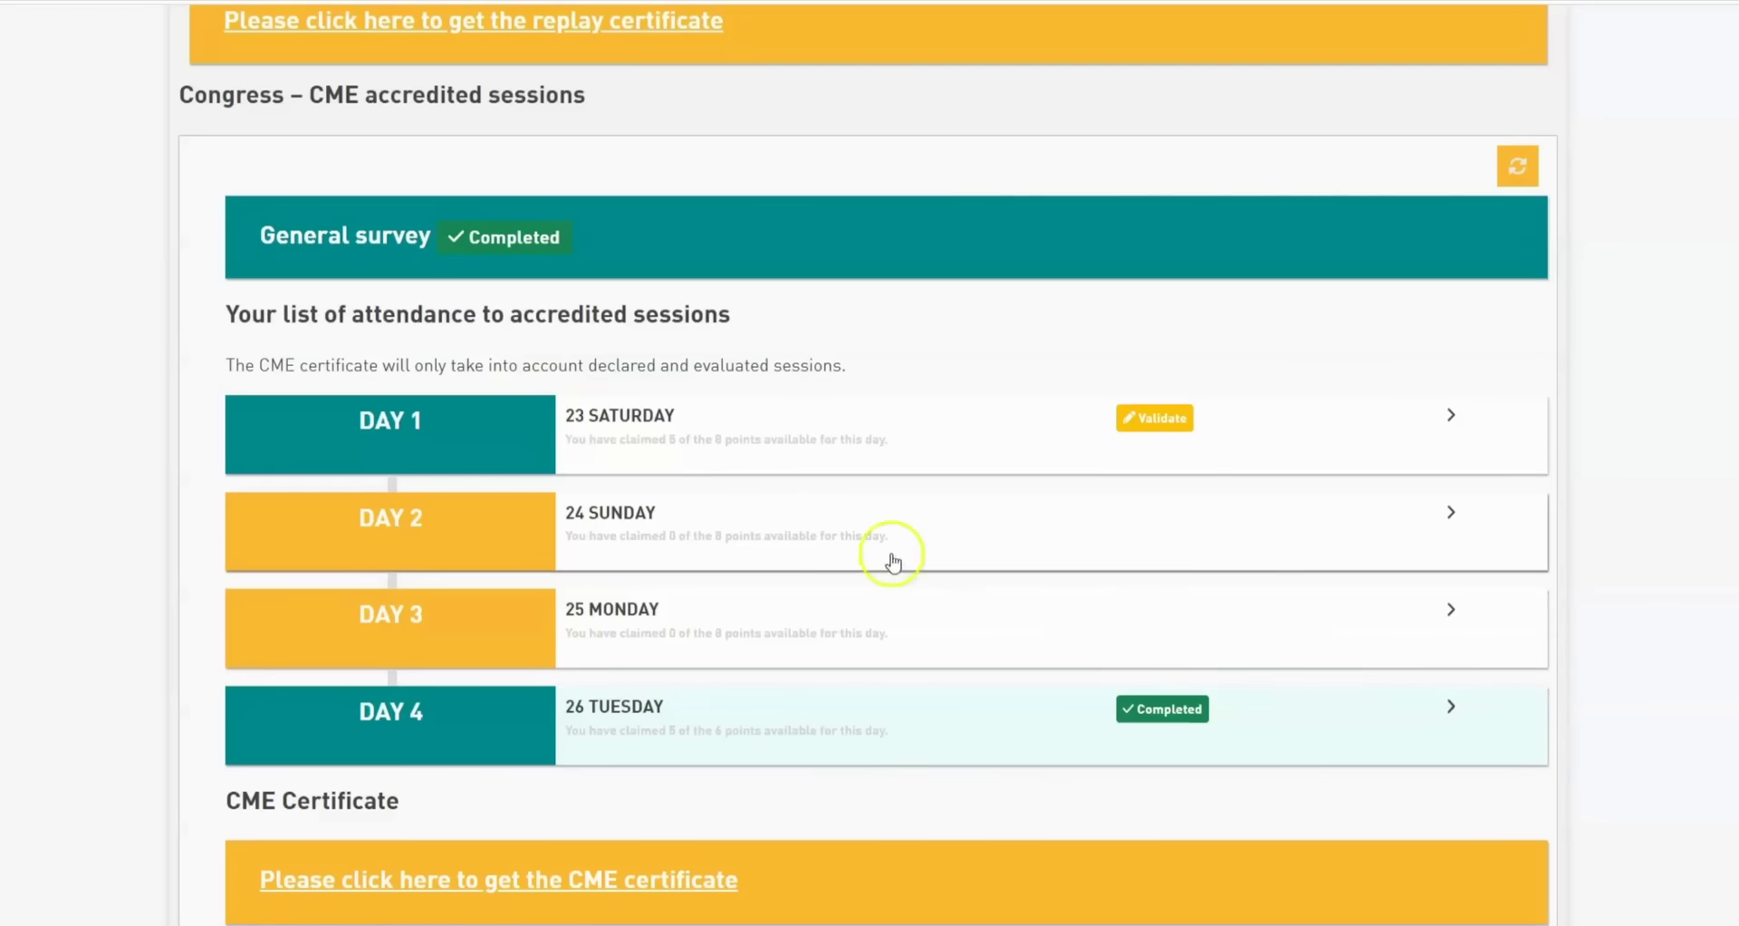
click(645, 428)
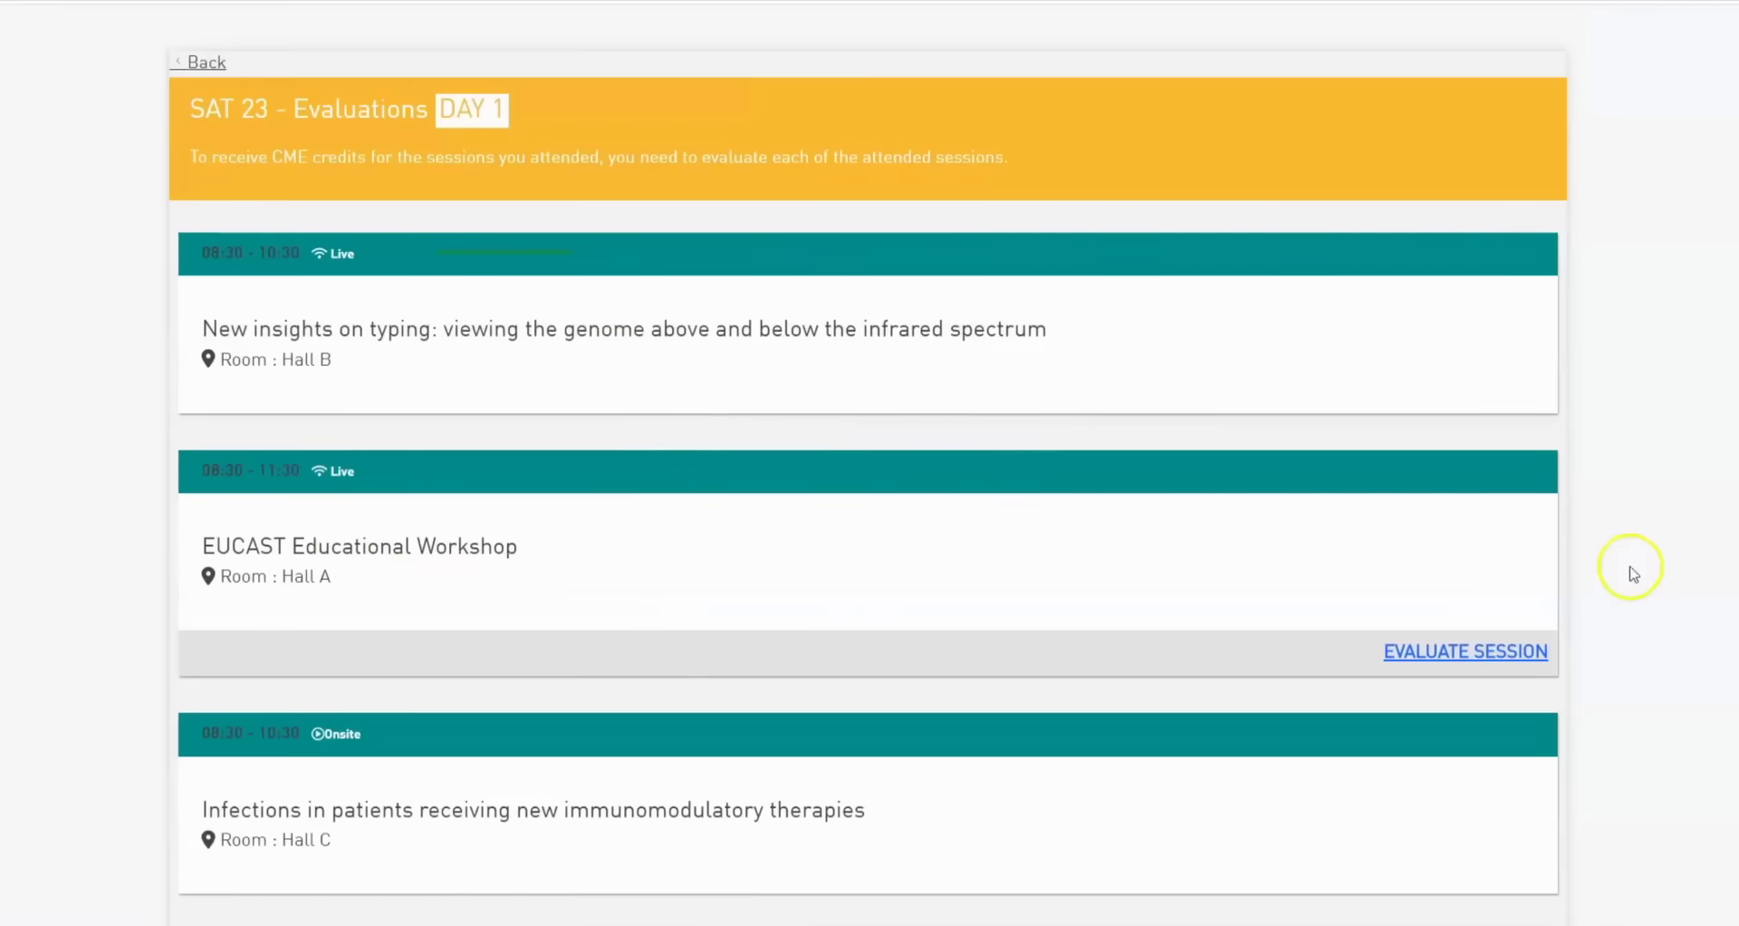
scroll(1645, 570, down, 3)
scroll(1654, 576, down, 2)
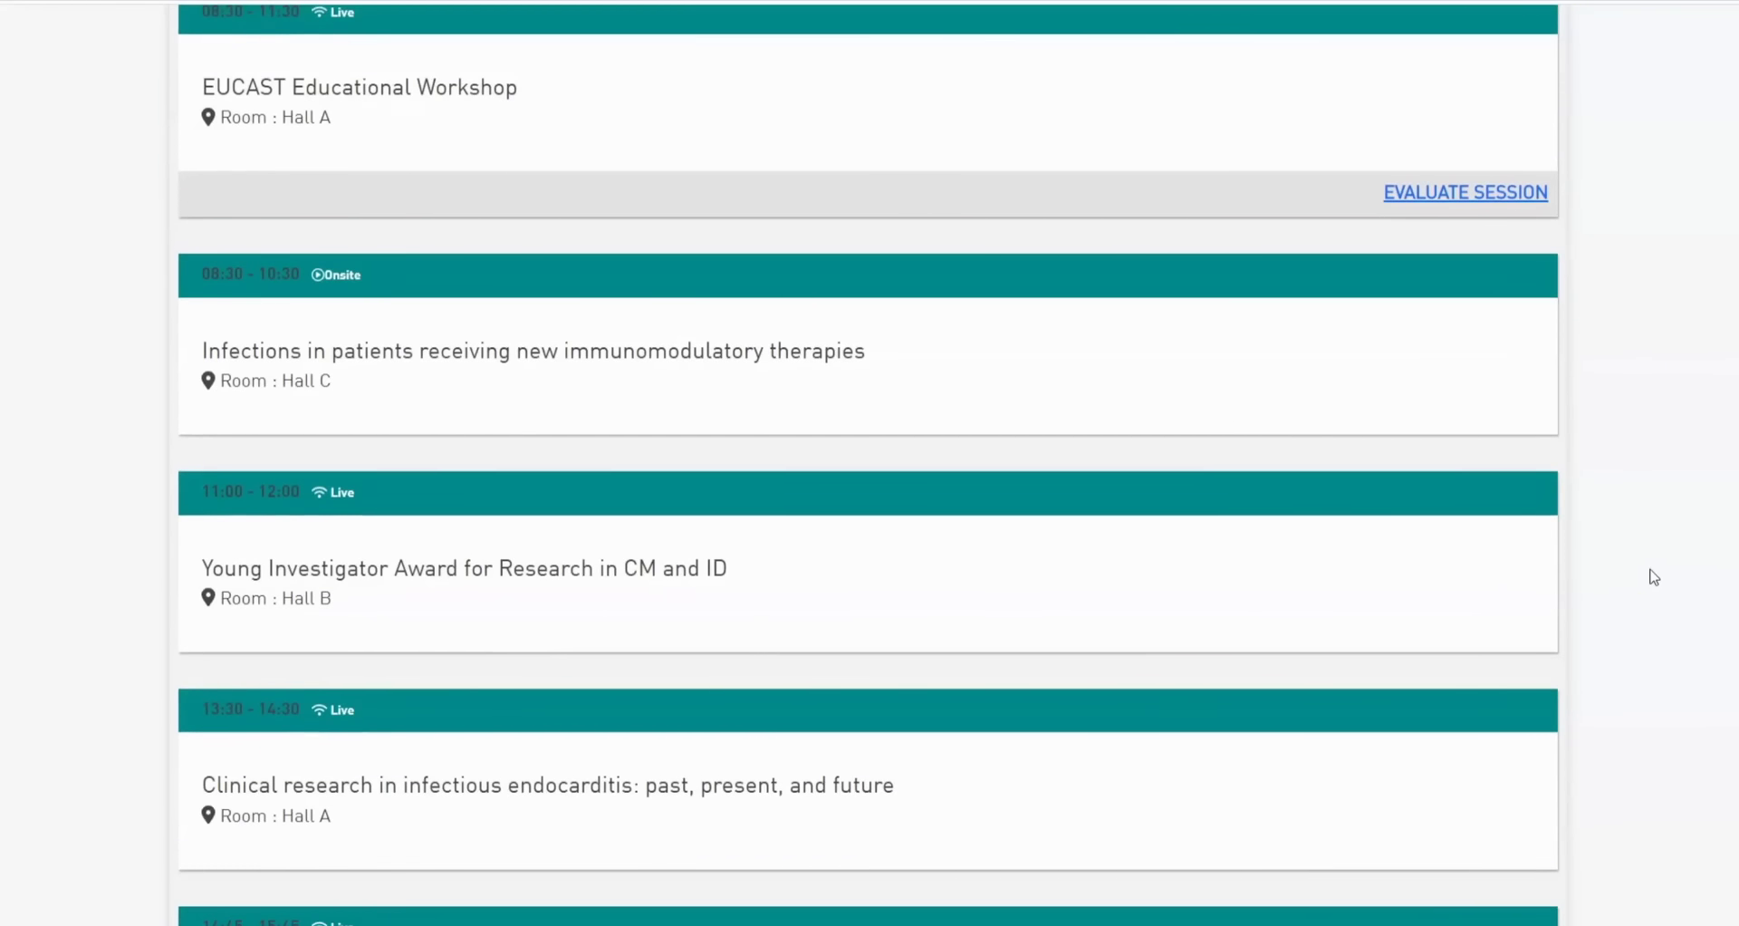
scroll(1653, 577, up, 2)
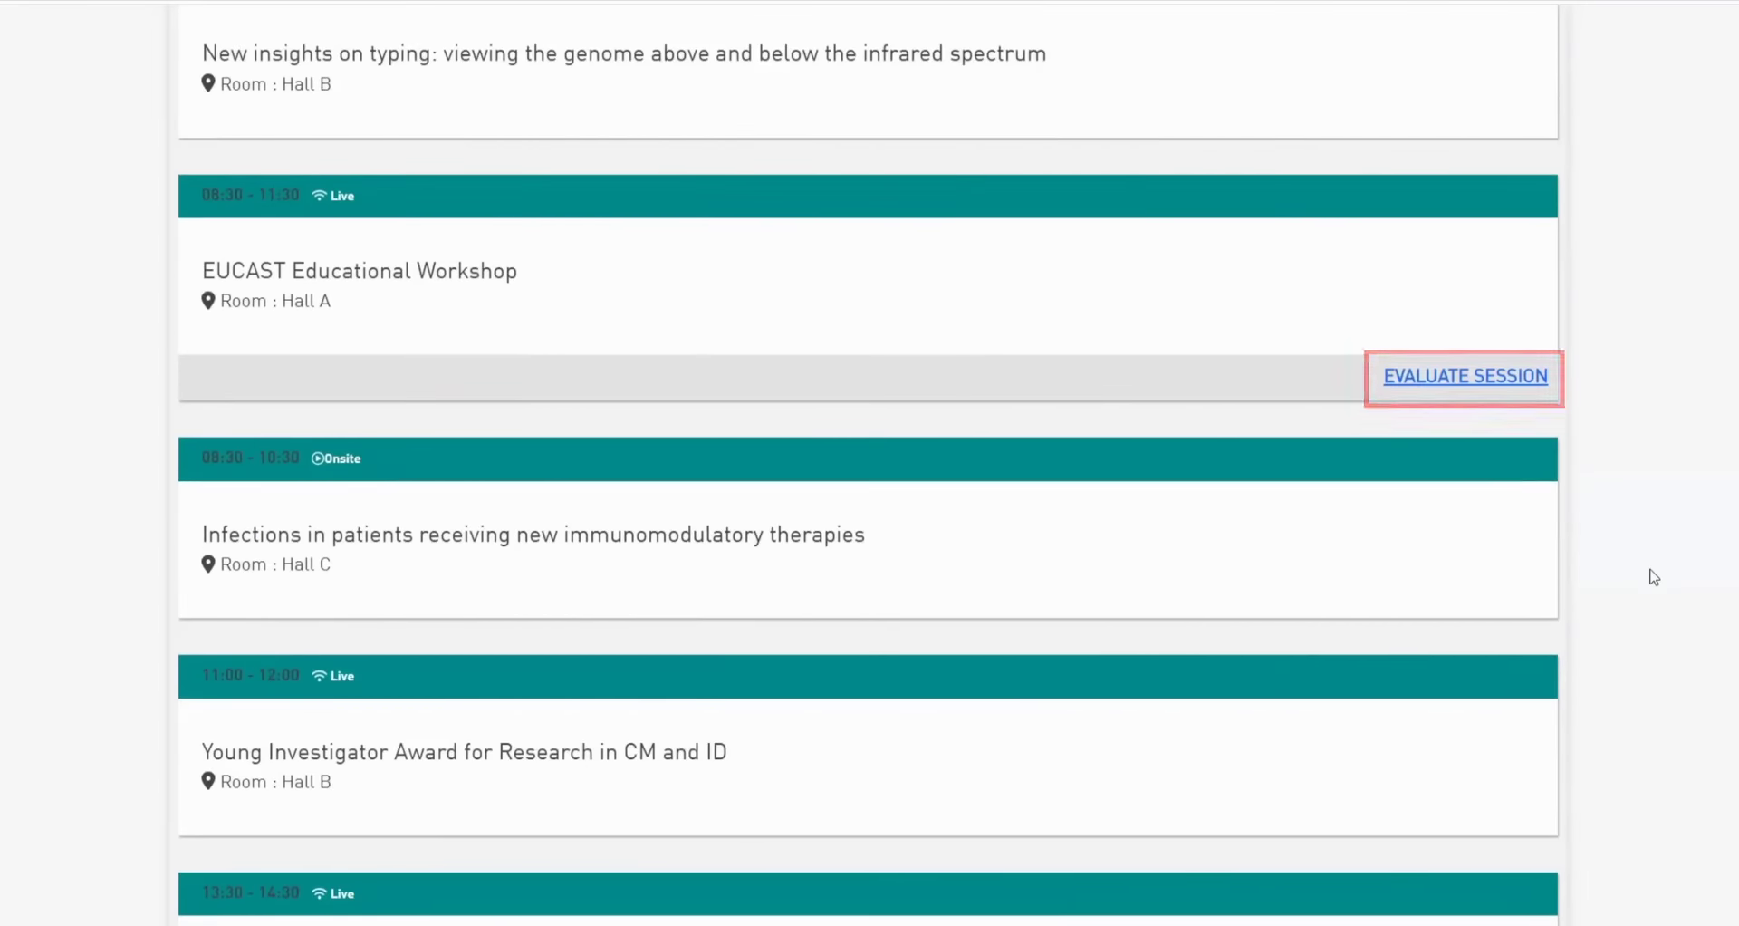
scroll(1653, 577, up, 3)
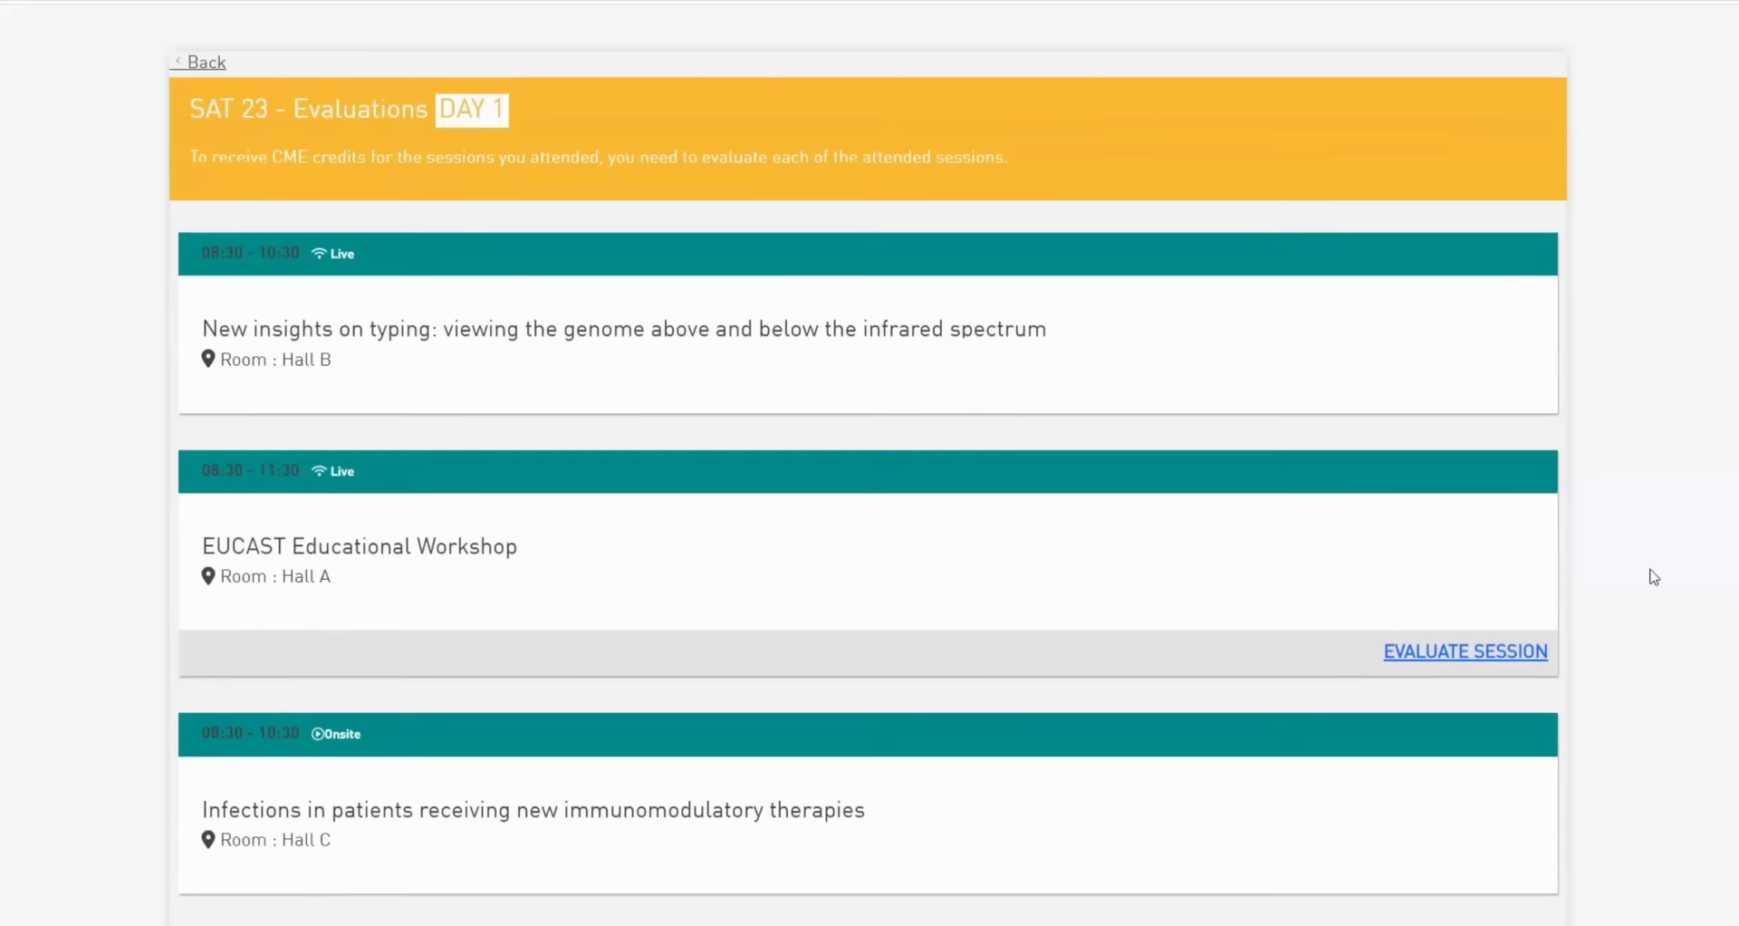
click(206, 73)
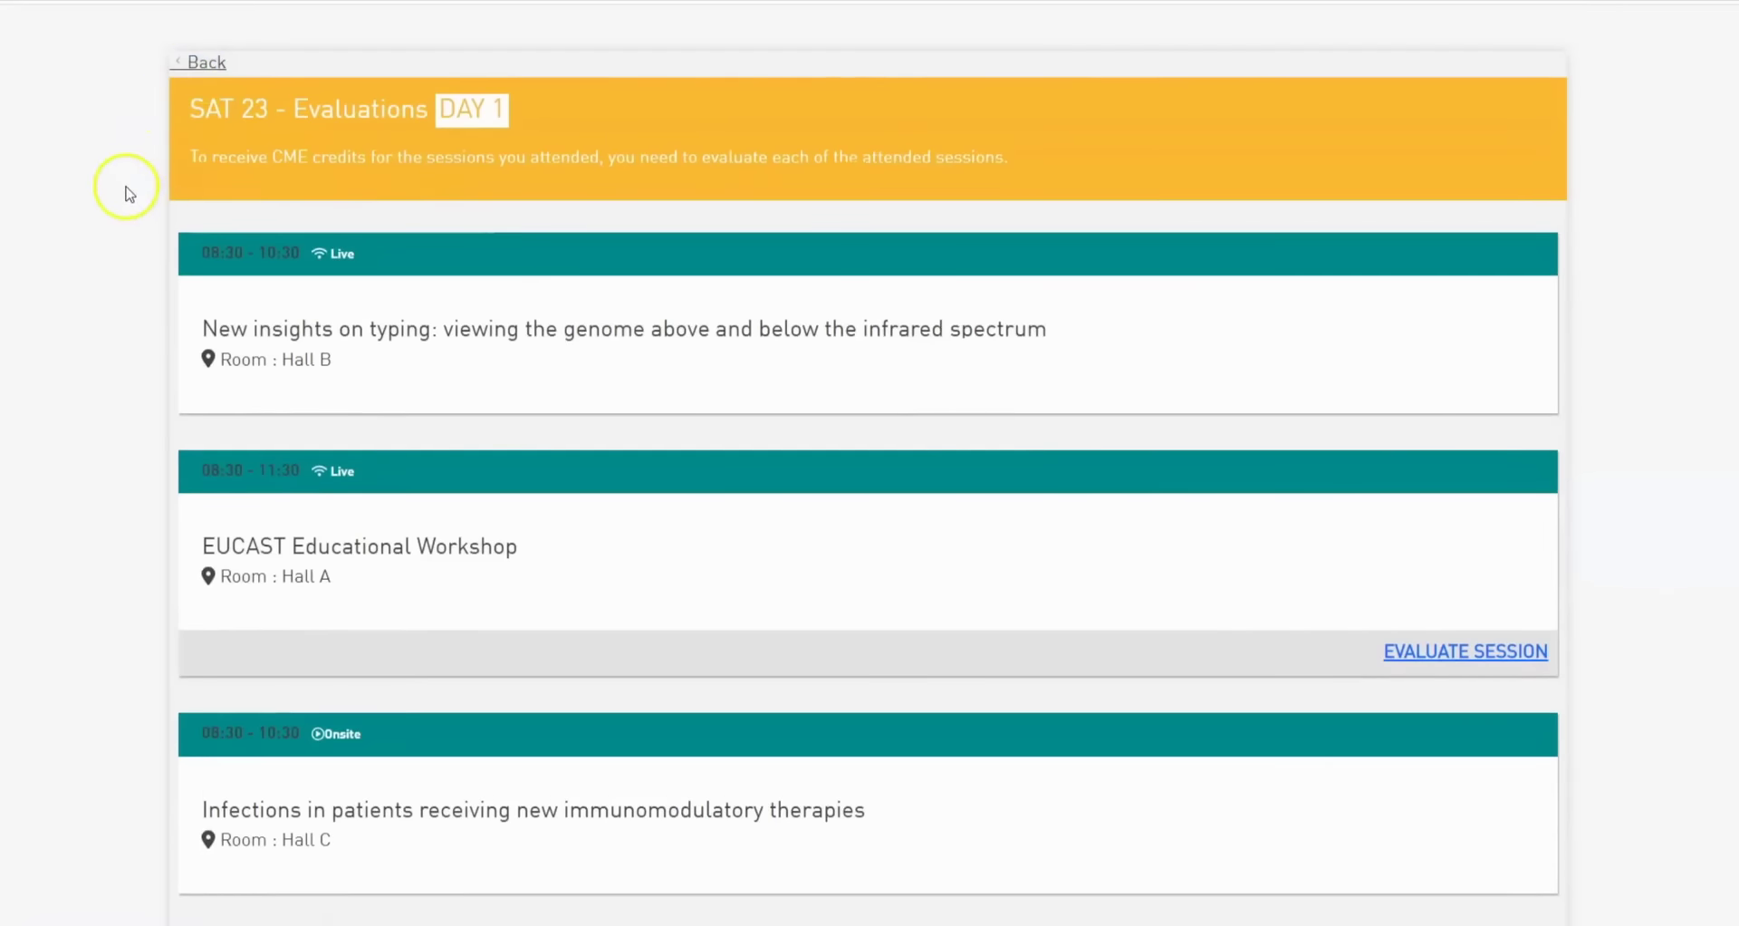
For Day 2, 24 Sunday, claim the session "External quality assessment in microbial genomics" and look through its evaluation form.
scroll(125, 216, down, 10)
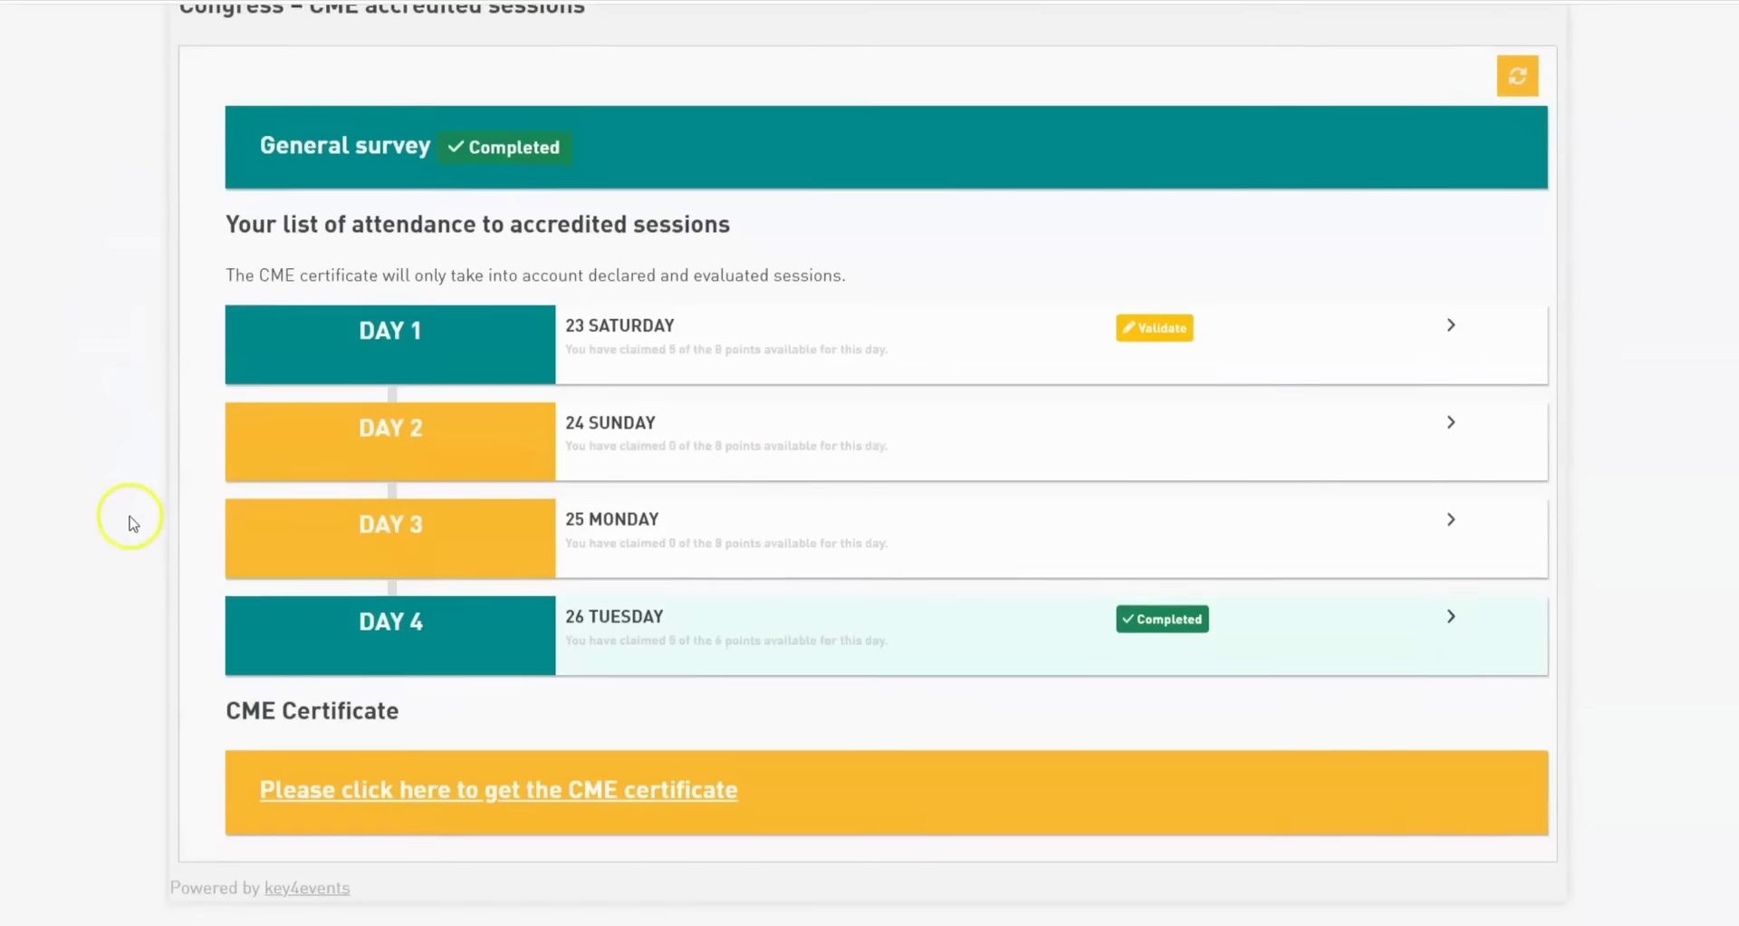
click(591, 443)
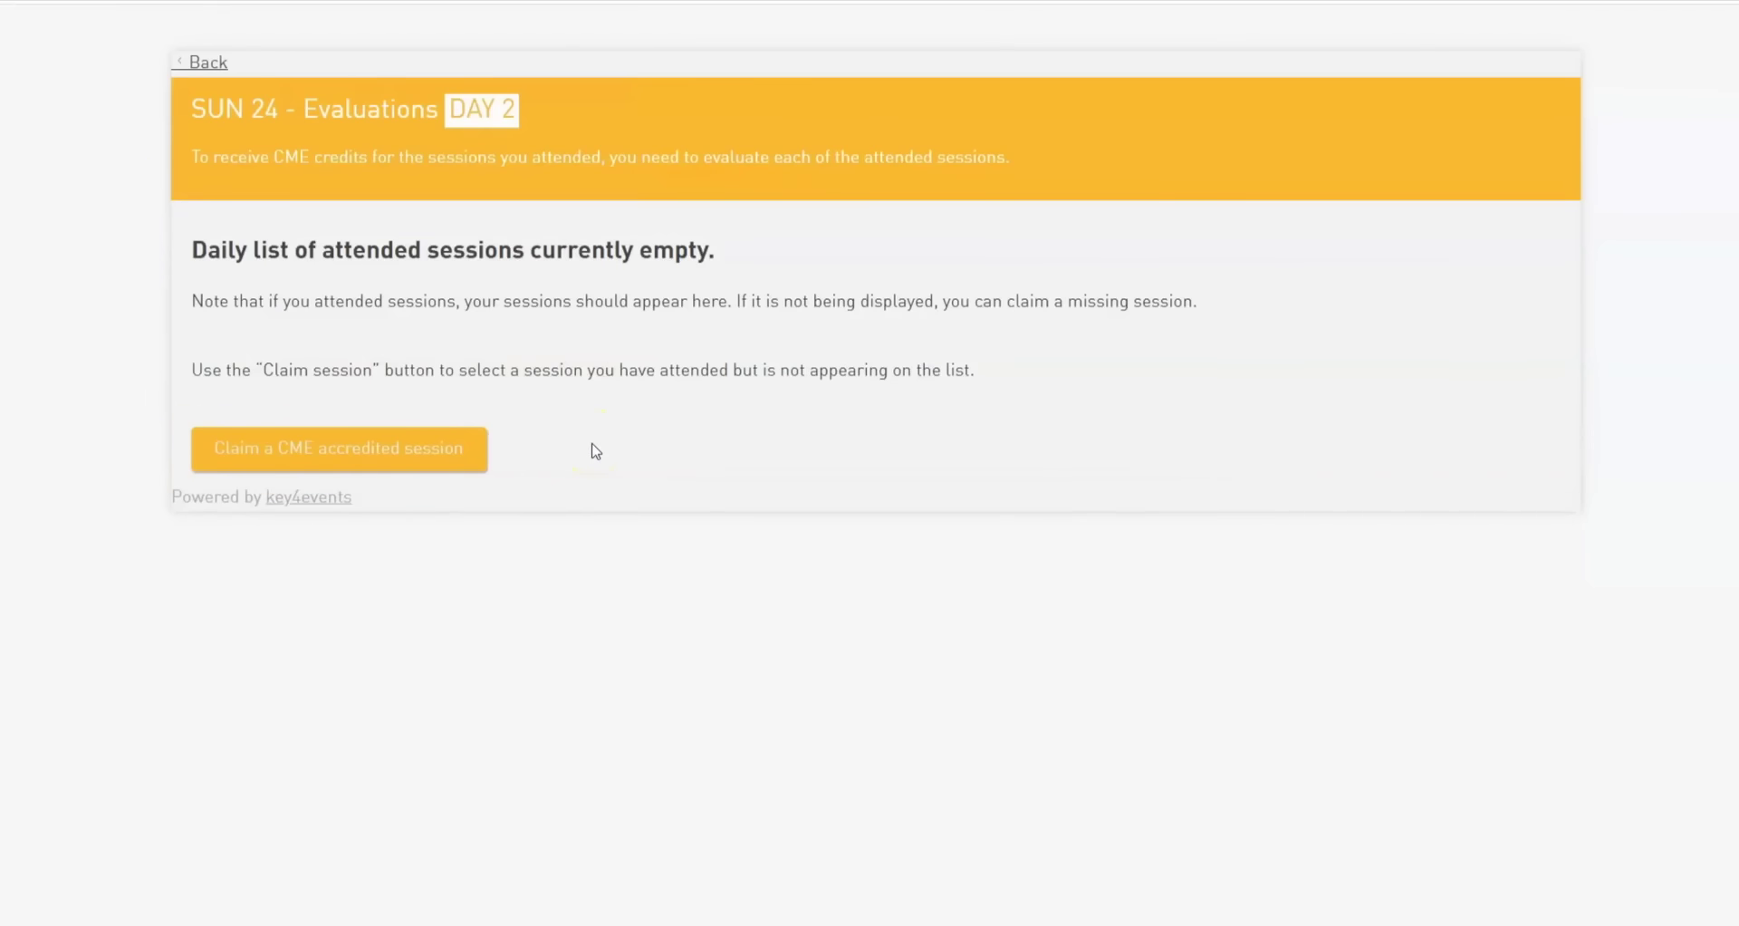
click(389, 460)
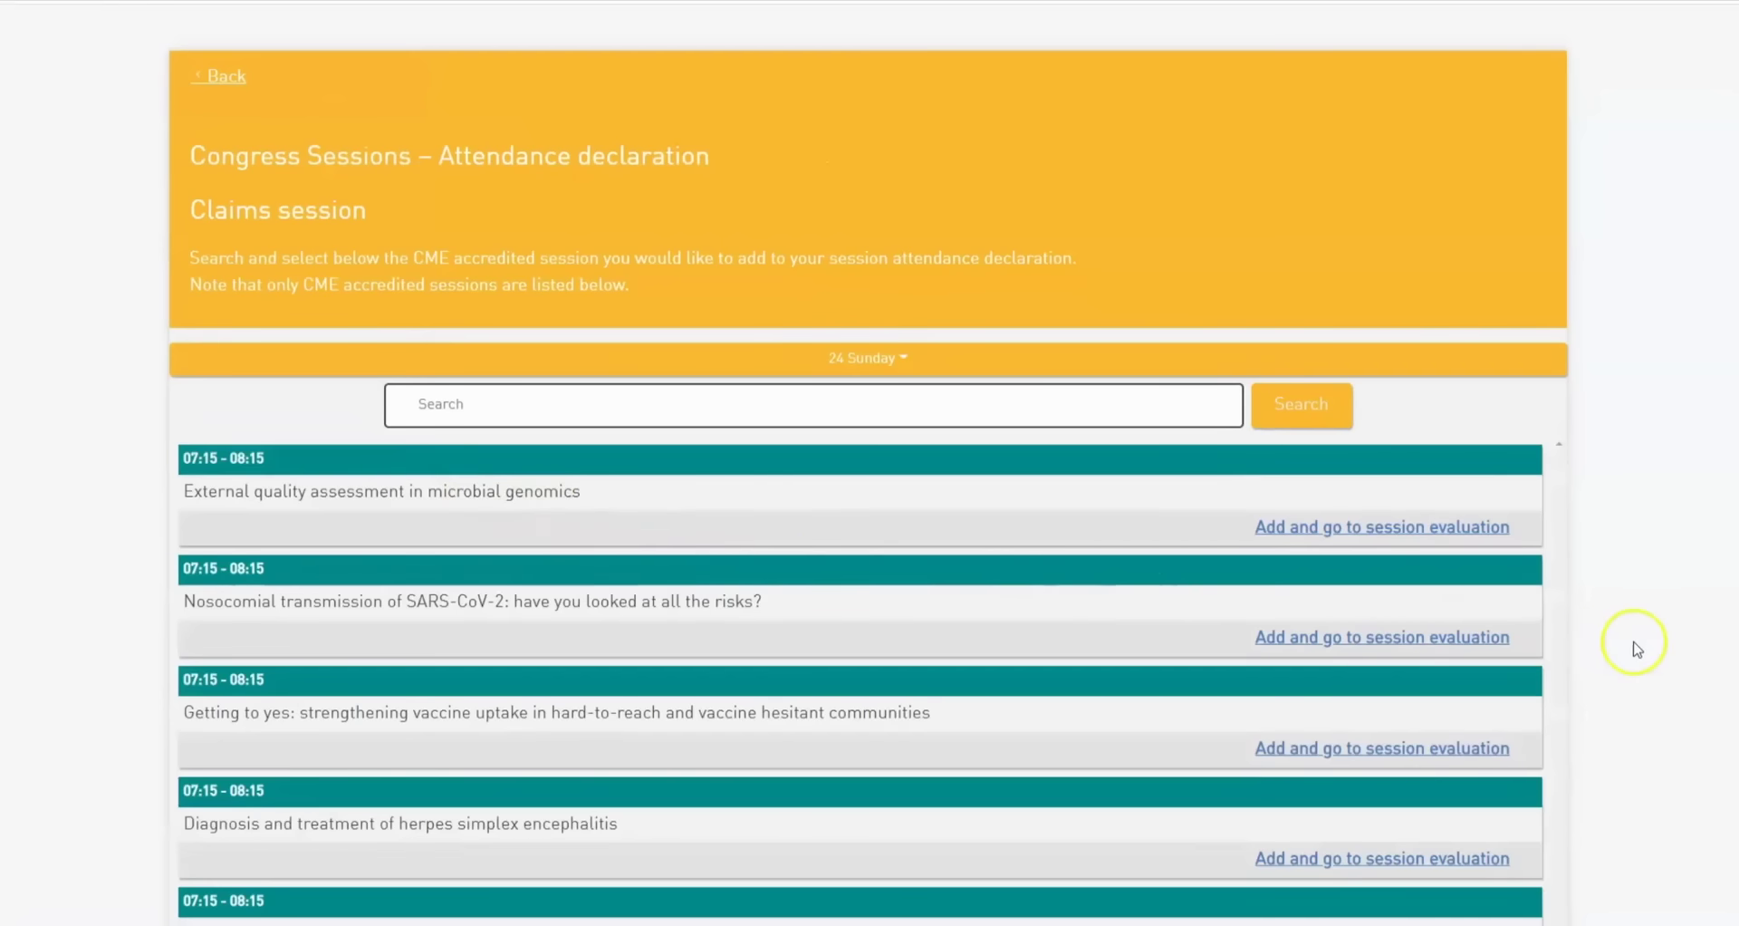
scroll(1642, 645, down, 4)
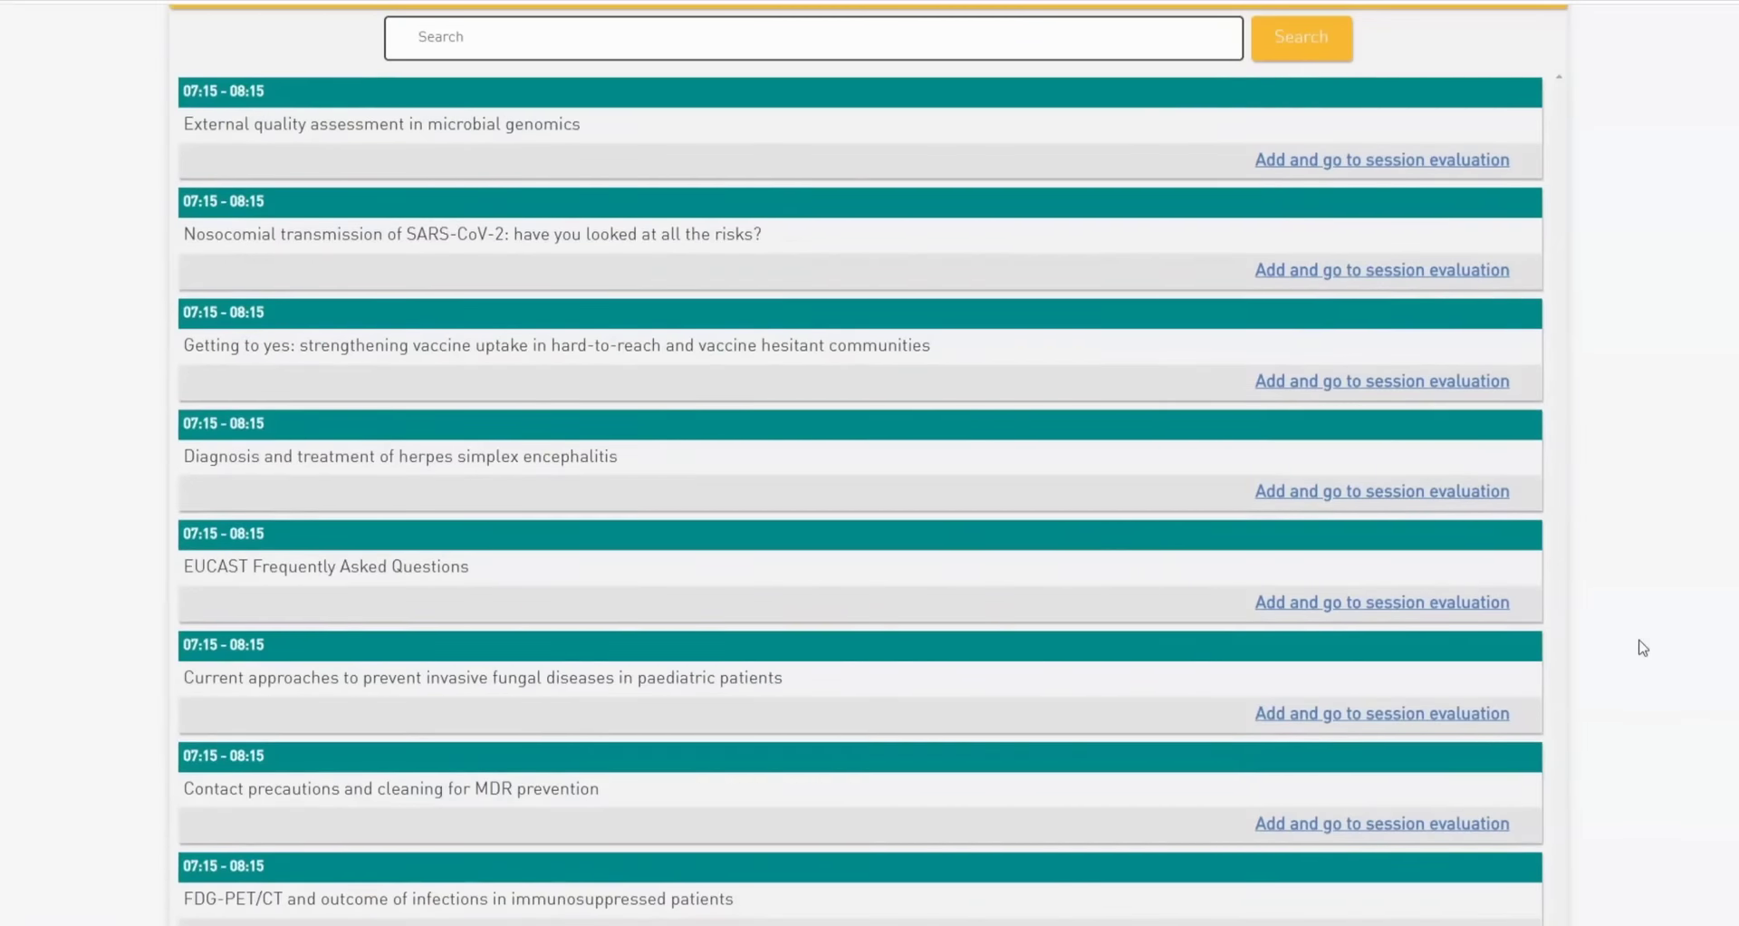
click(1456, 160)
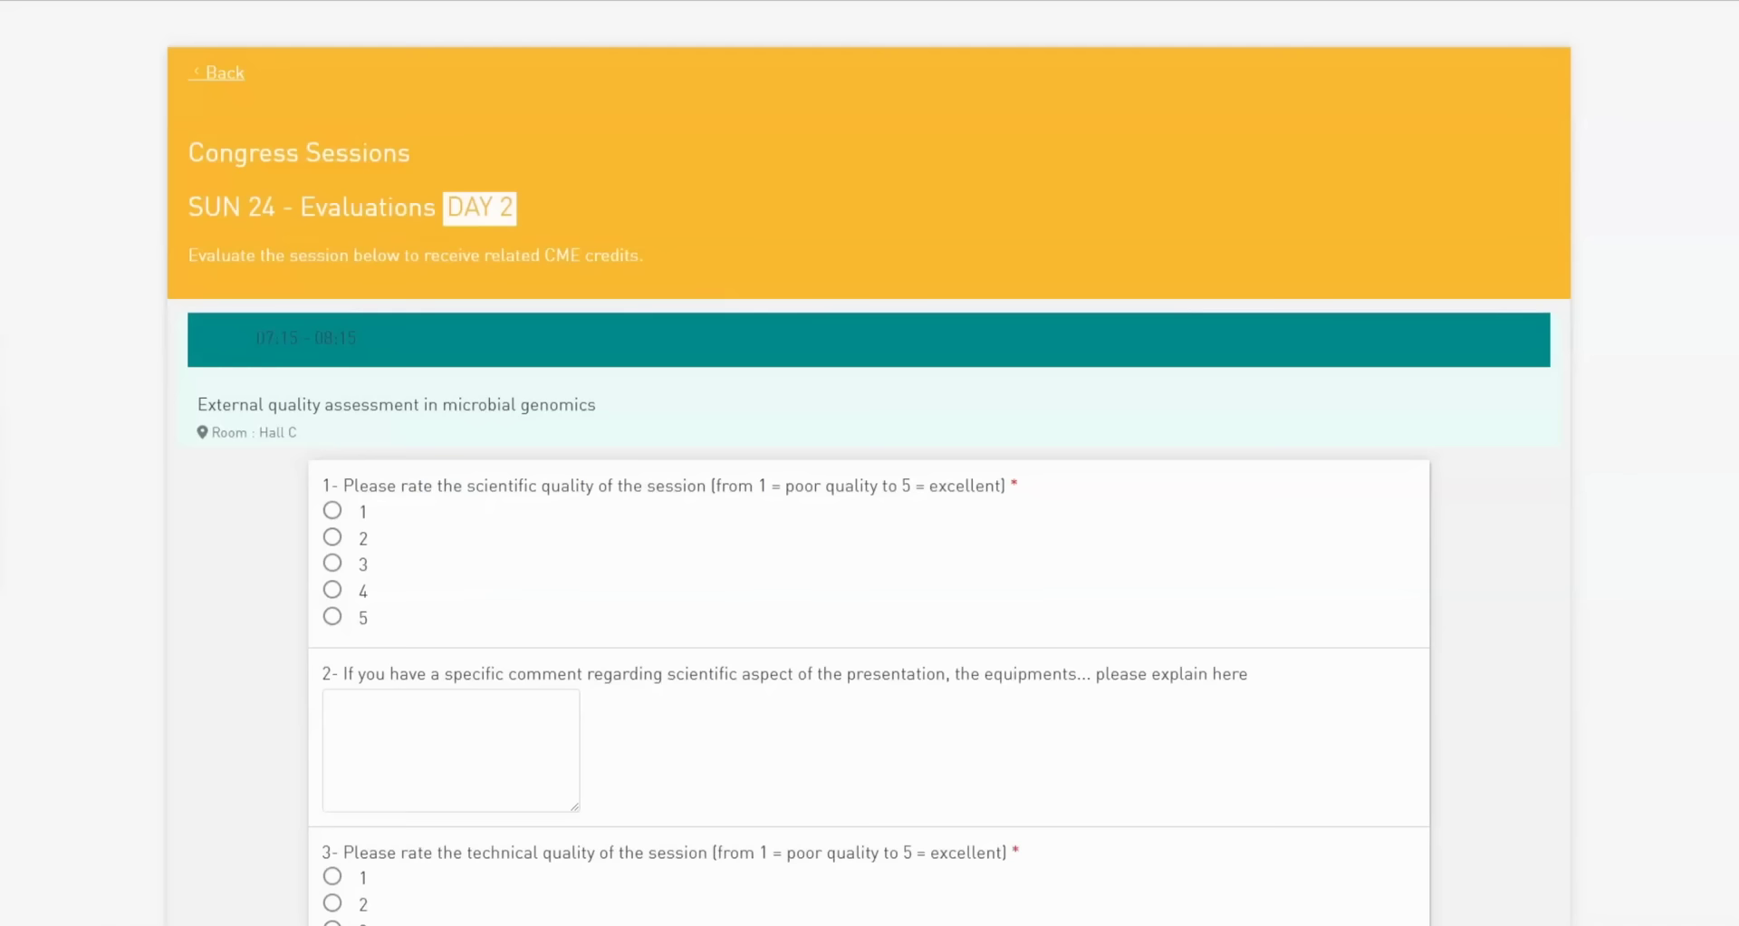
scroll(869, 543, down, 2)
scroll(870, 463, down, 1)
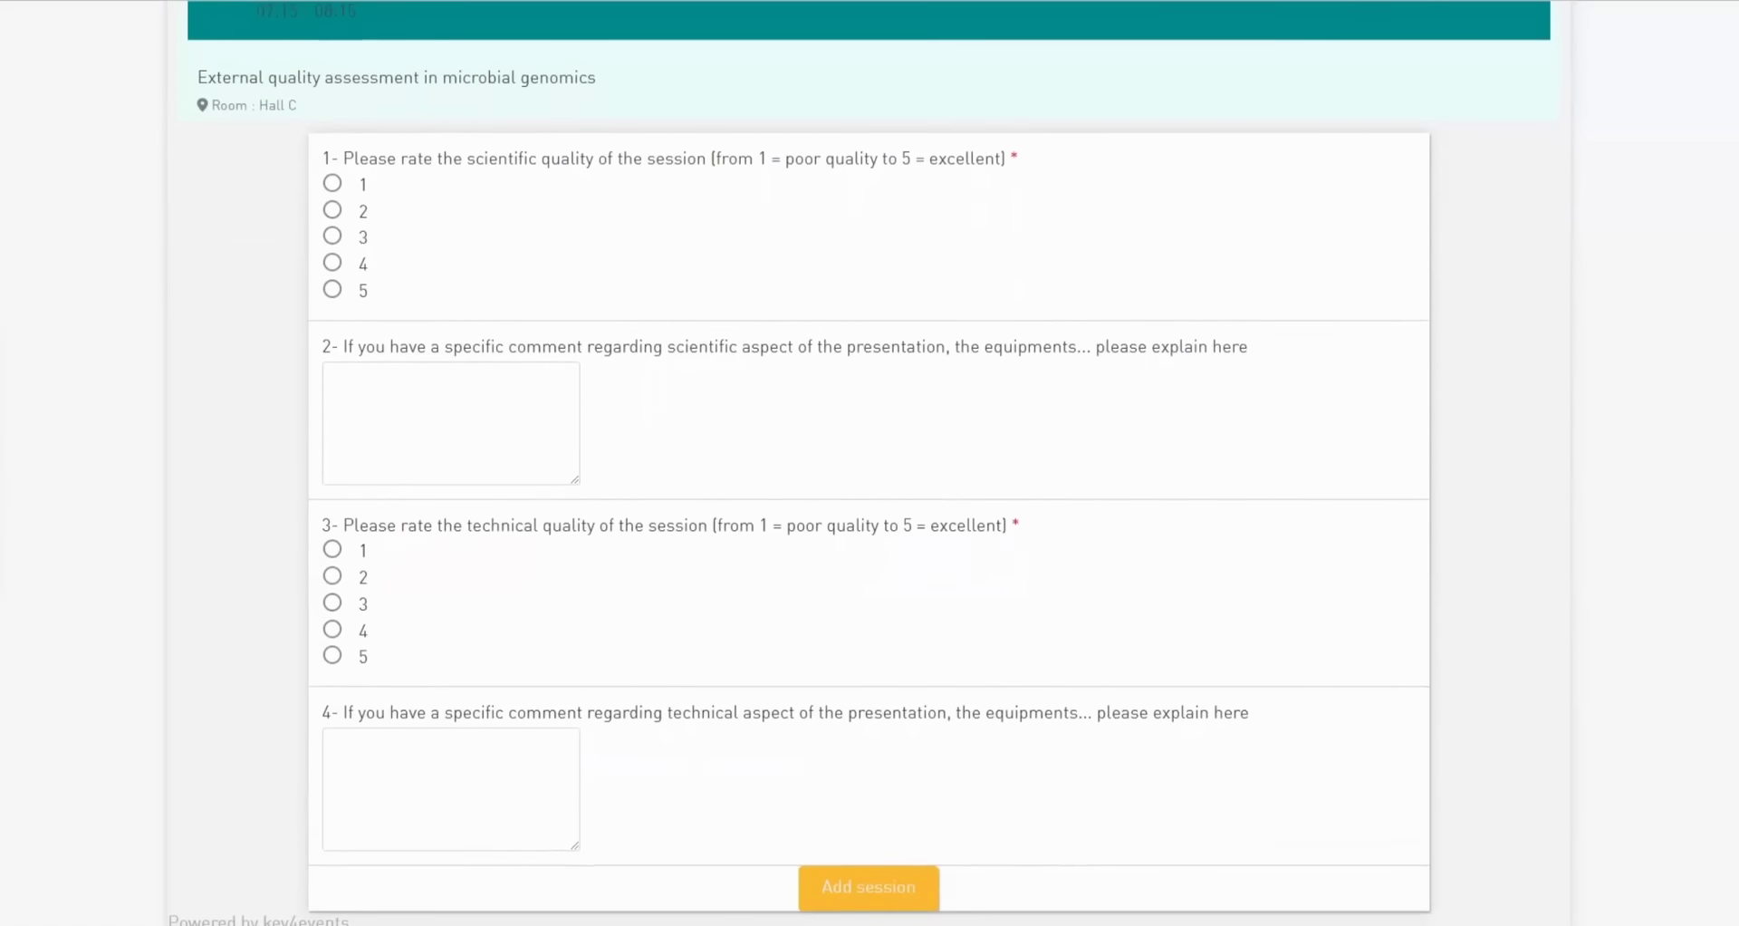
scroll(870, 463, up, 1)
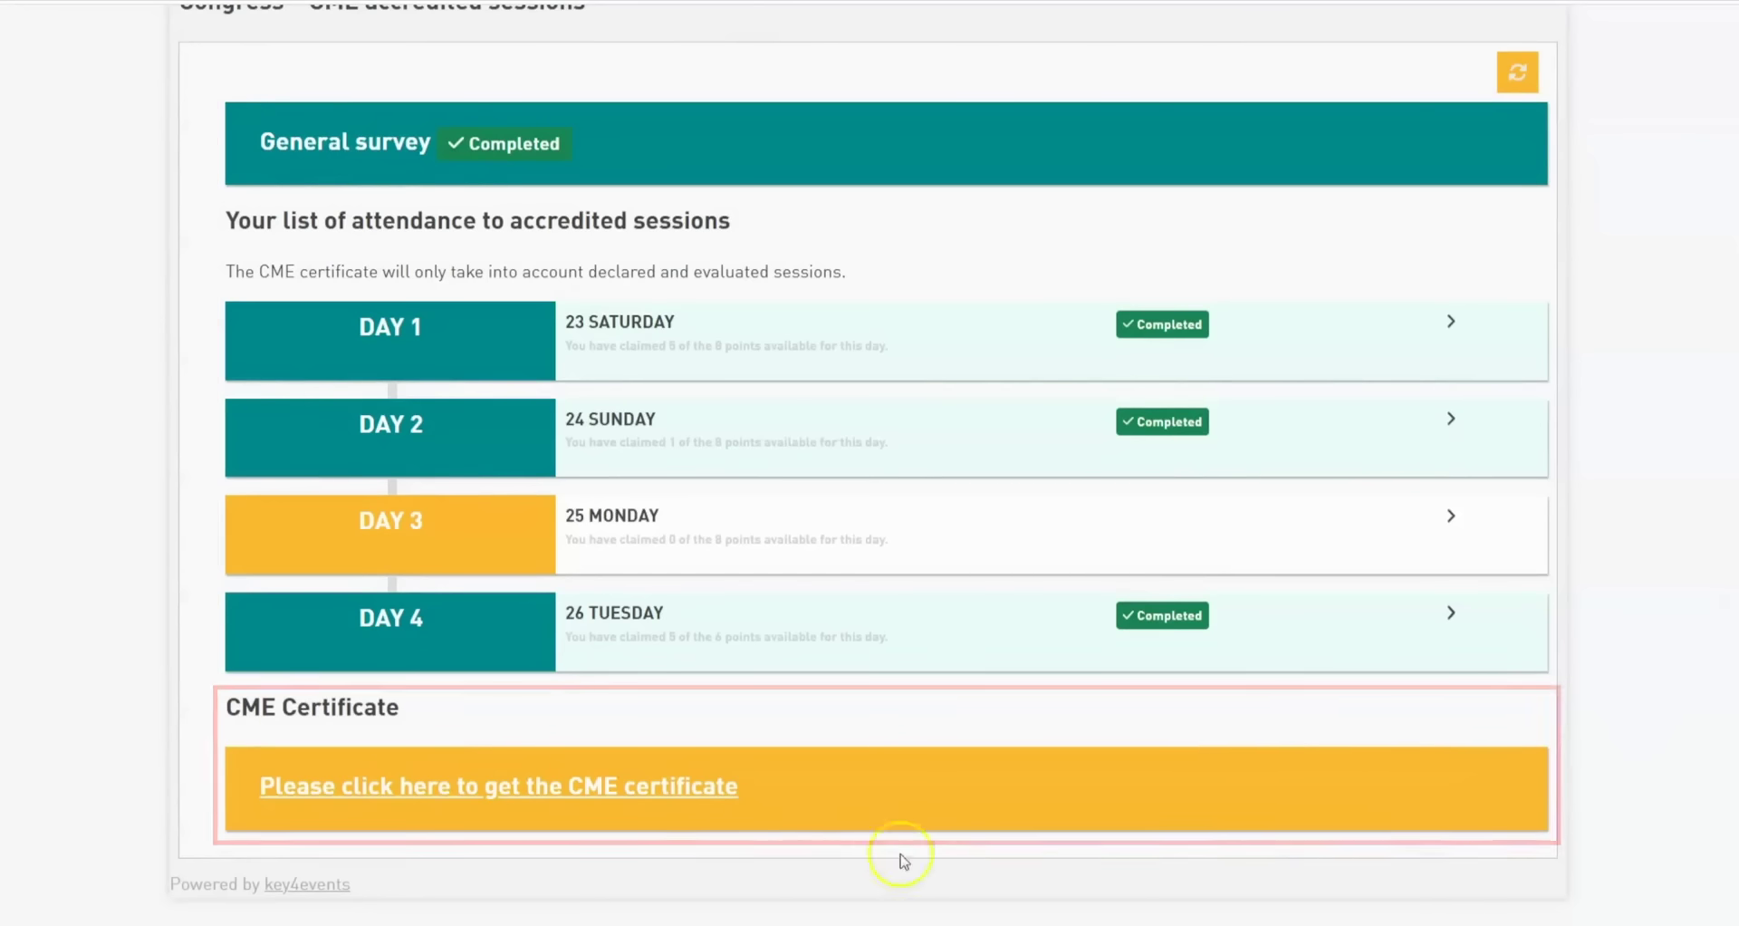
Generate the CME certificate, accepting the declaration that the session surveys are accurately completed, and view the document.
click(653, 789)
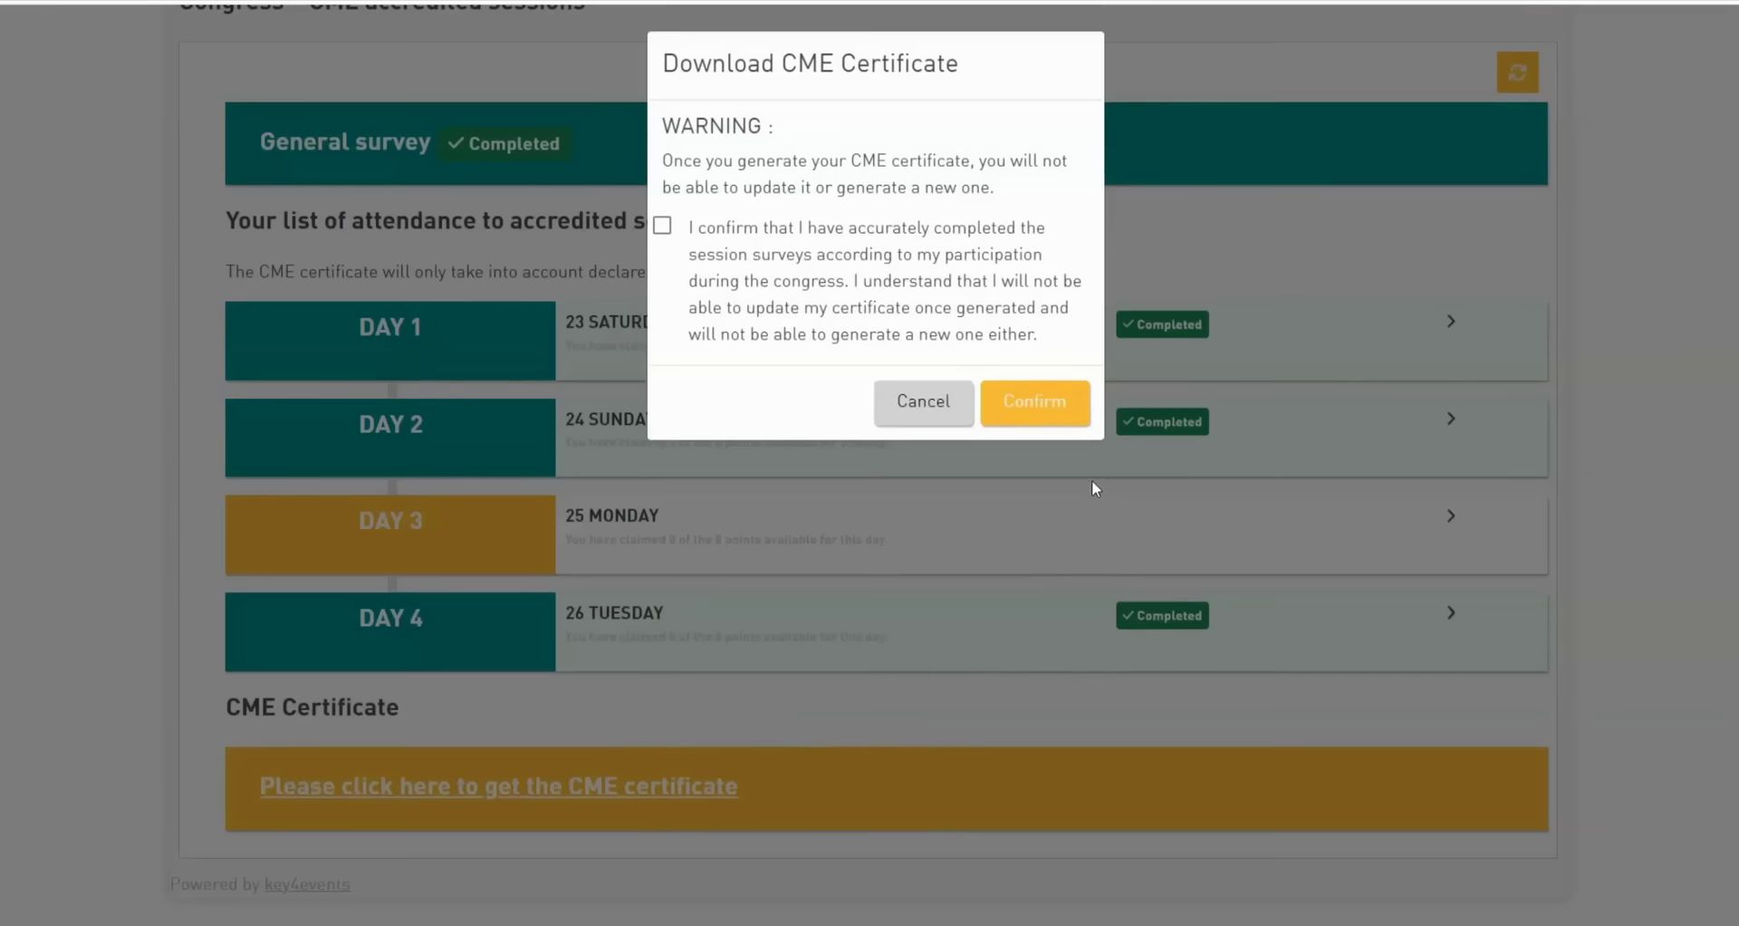
click(660, 227)
click(1016, 415)
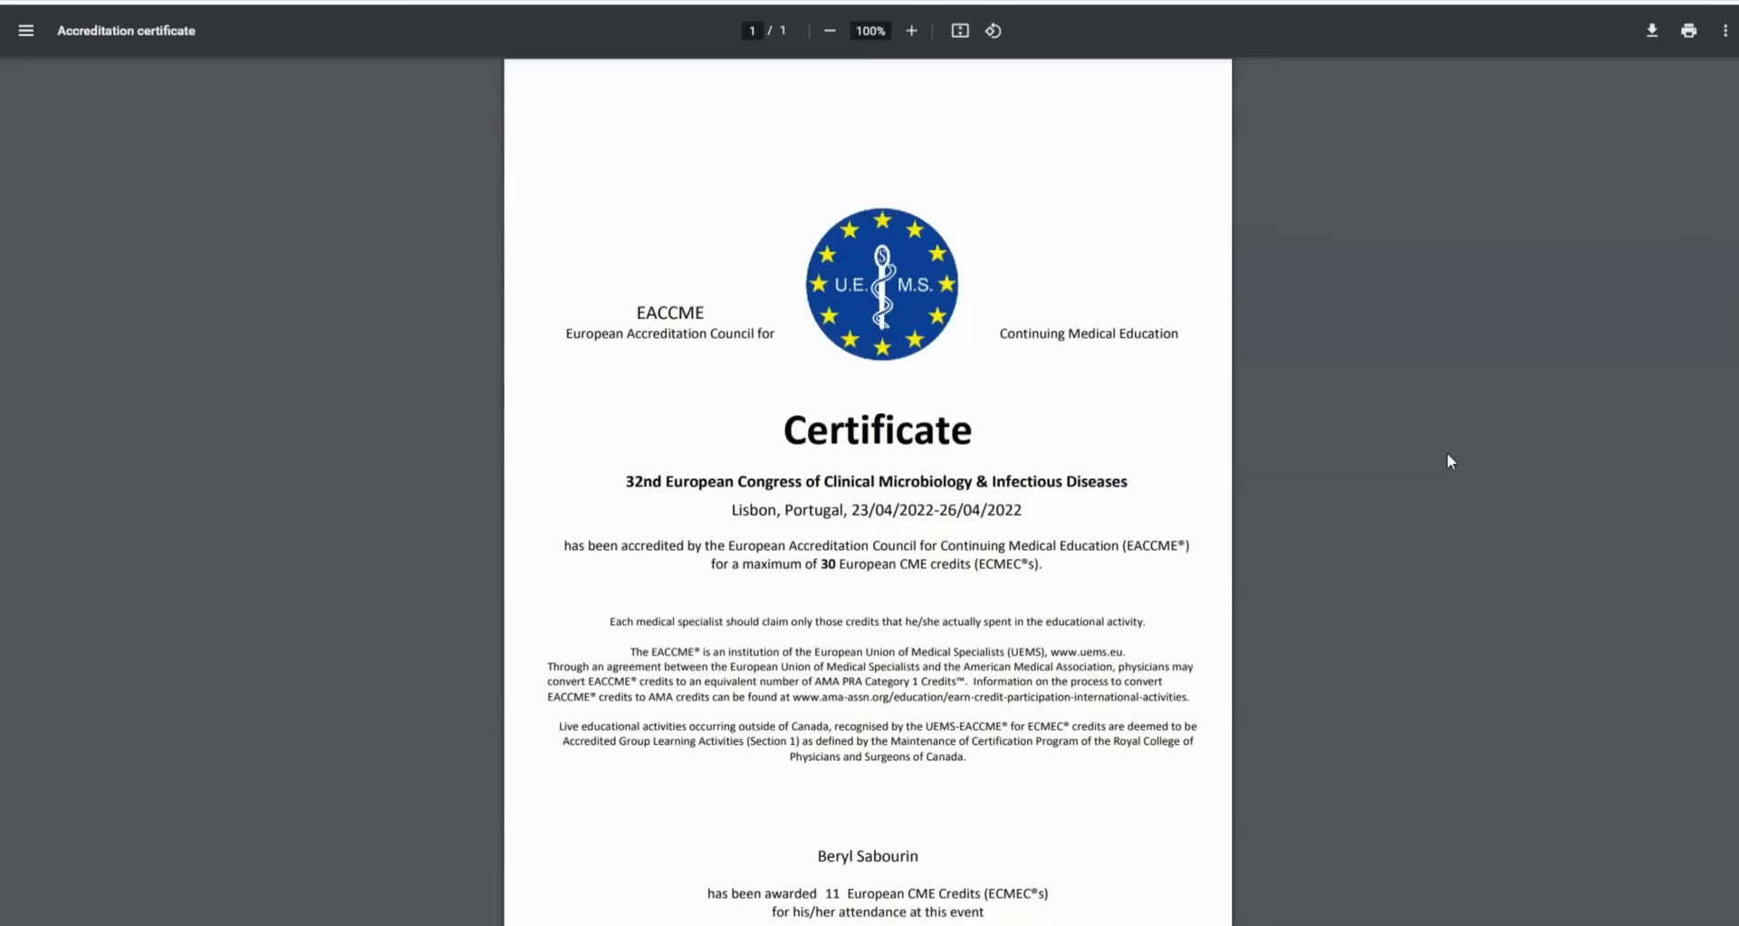
scroll(1448, 454, down, 1)
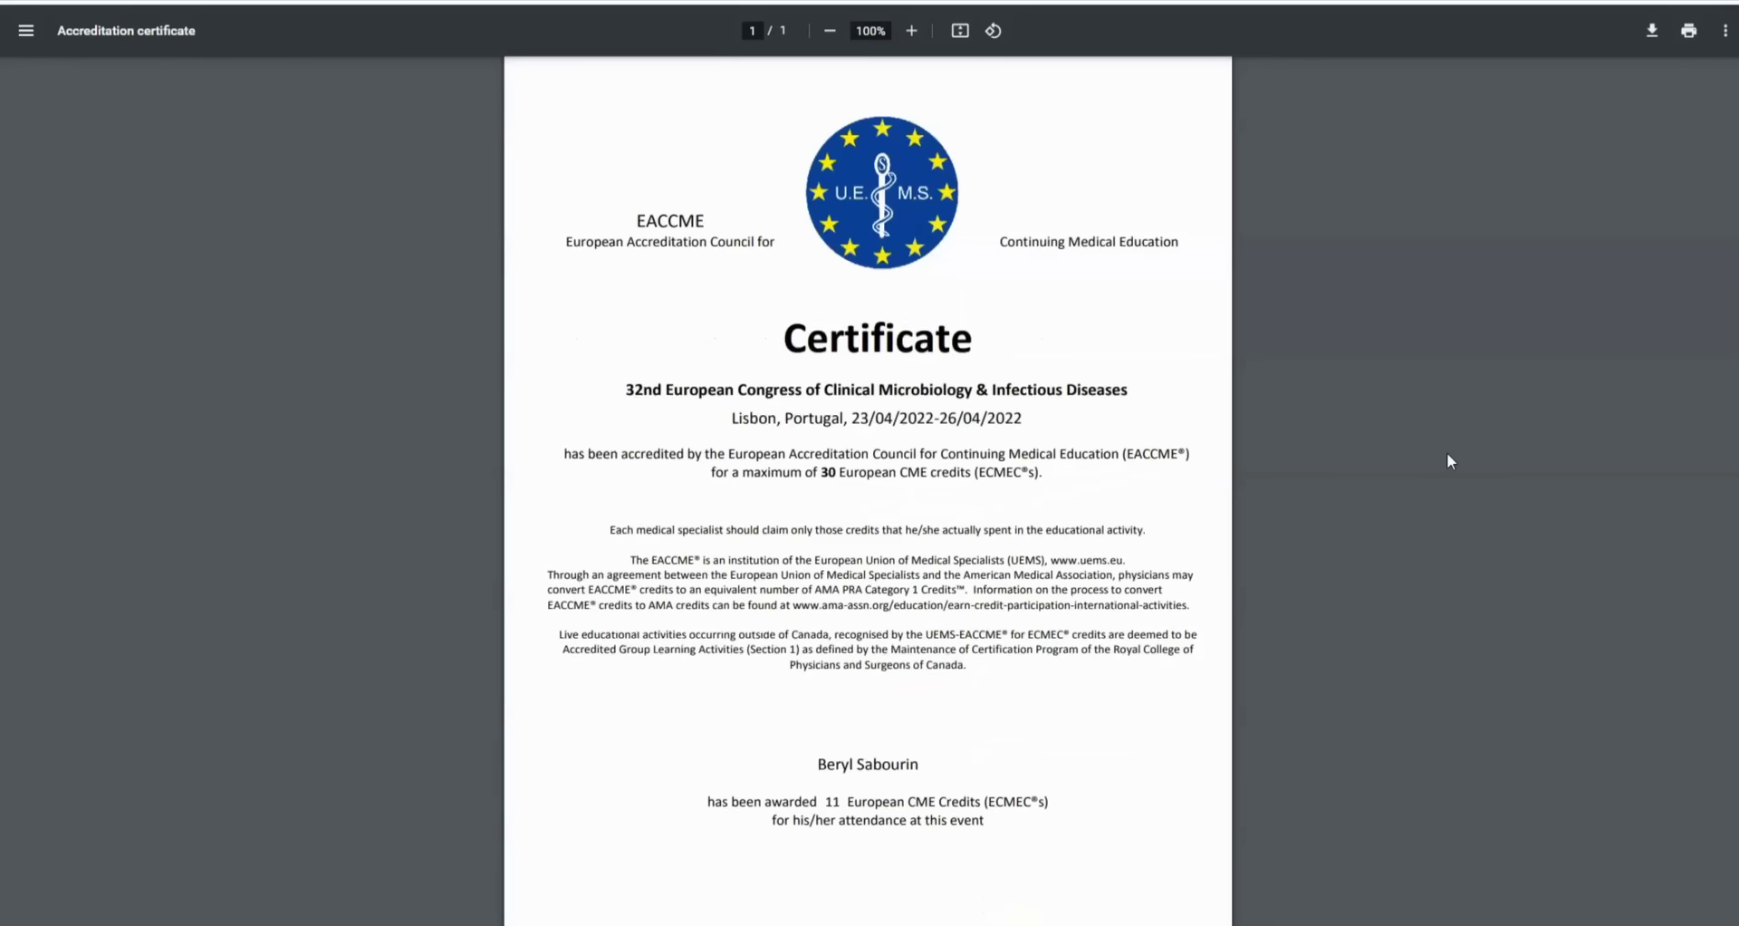